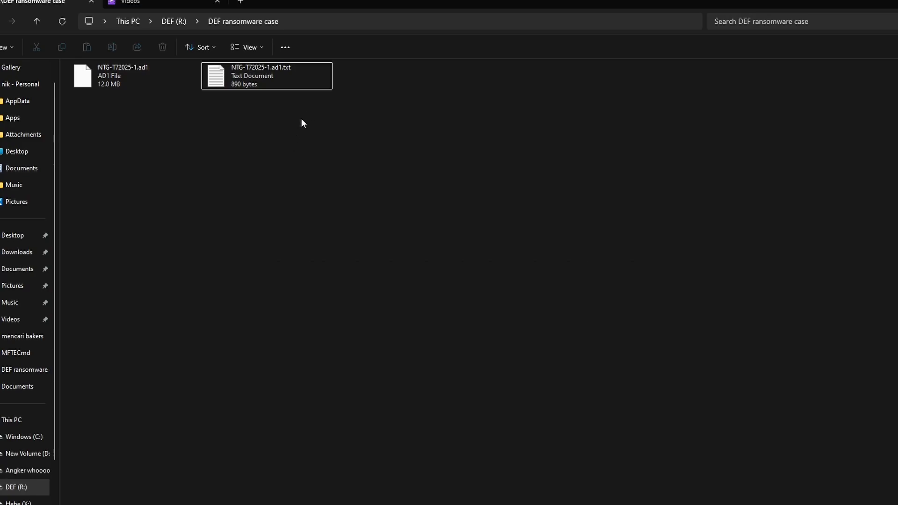
Open NTG-T72025-1.ad1.txt and compare its MD5 checksum with the output of Get-FileHash .\NTG-T72025-1.ad1 -Algorithm MD5 in PowerShell.
double_click(283, 69)
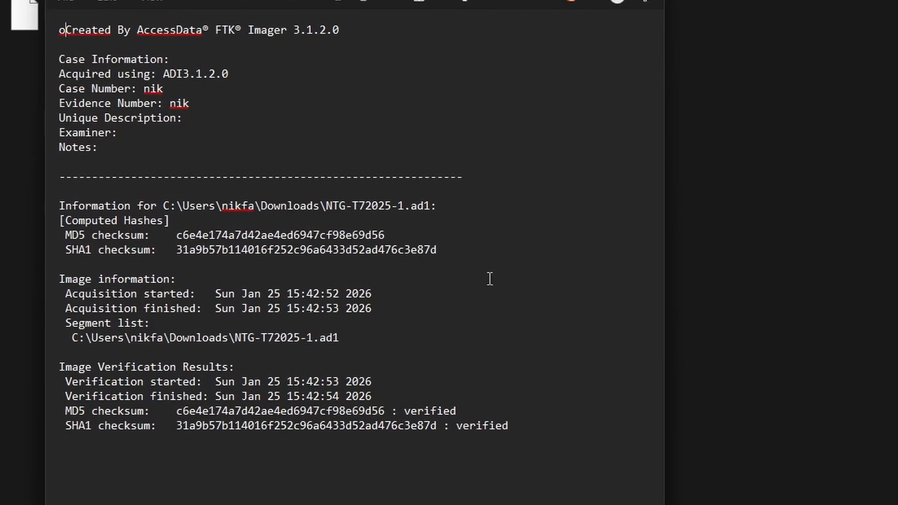
double_click(353, 234)
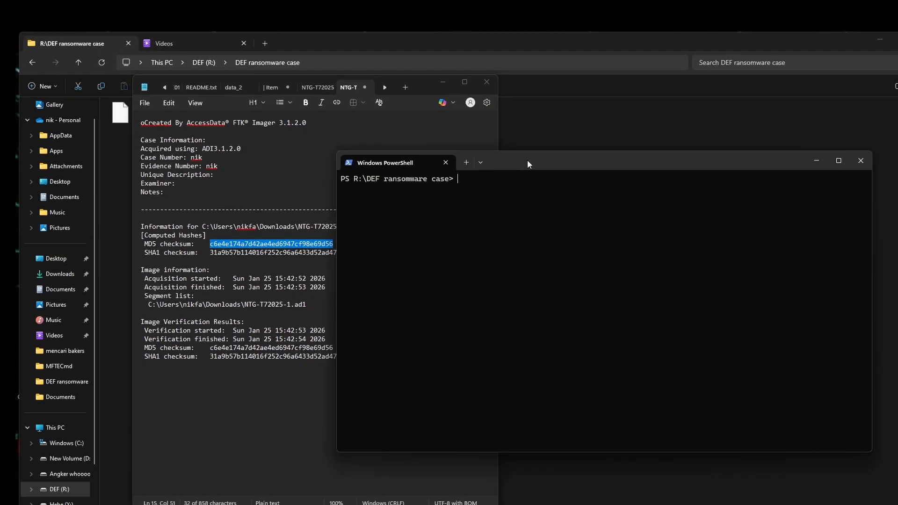
left_click_drag(639, 119, 770, 119)
key("Up")
key("Up")
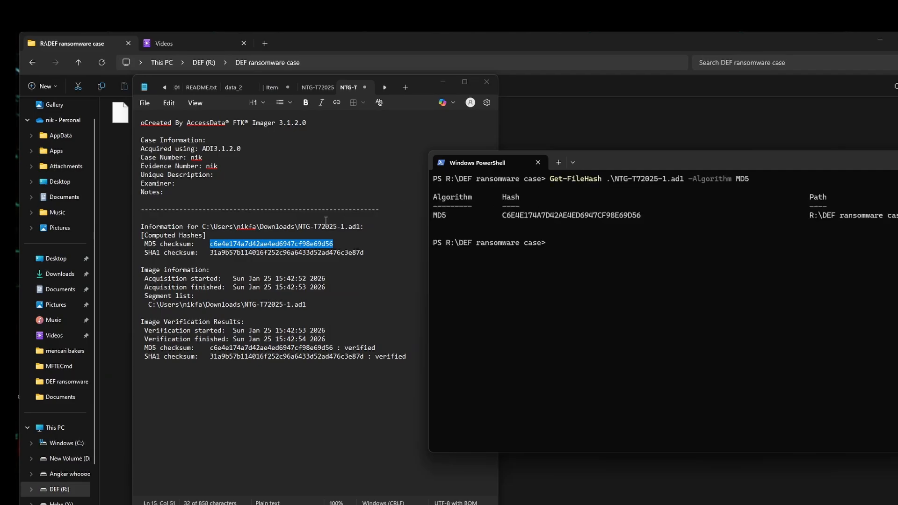
double_click(518, 215)
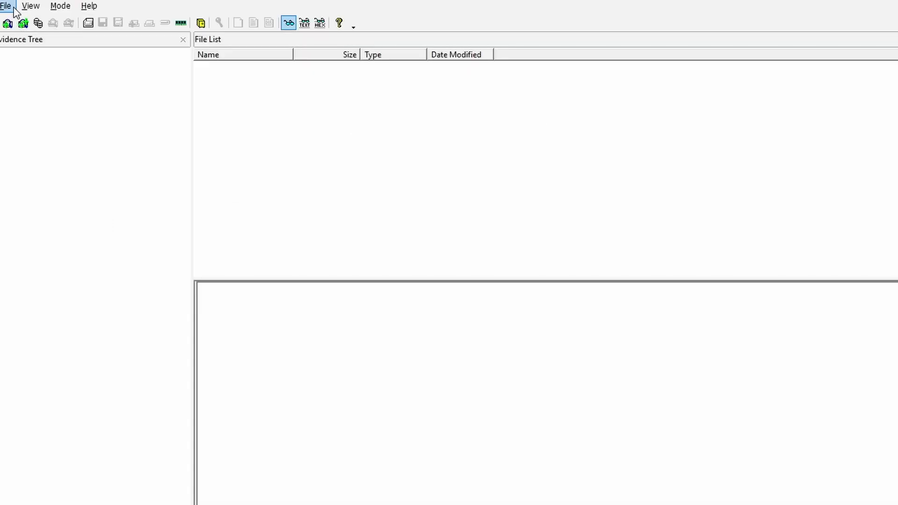
In FTK Imager, add the image file R:\DEF ransomware case\NTG-T72025-1.ad1 as an evidence item.
left_click(13, 7)
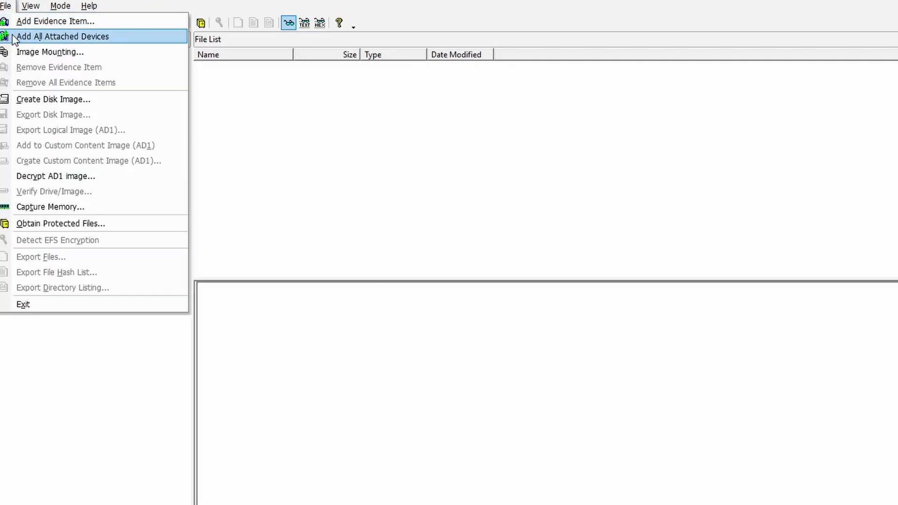
left_click(38, 24)
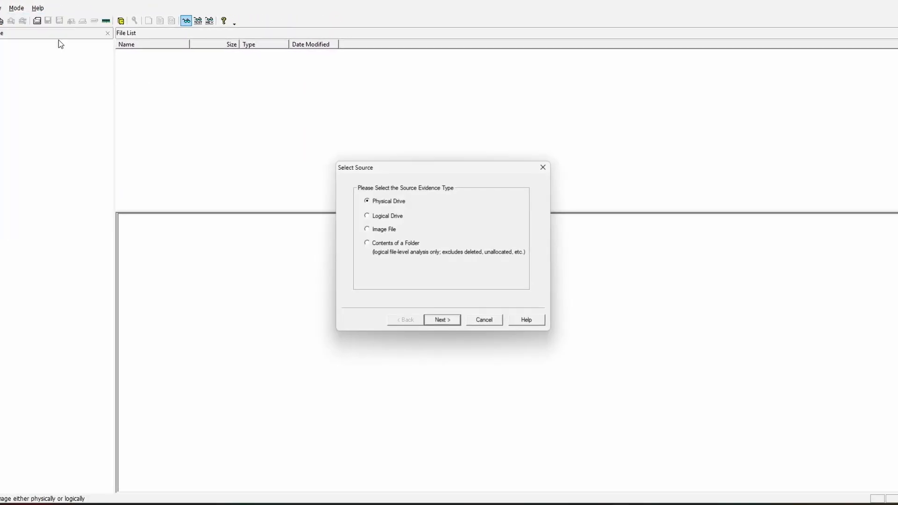
left_click(651, 426)
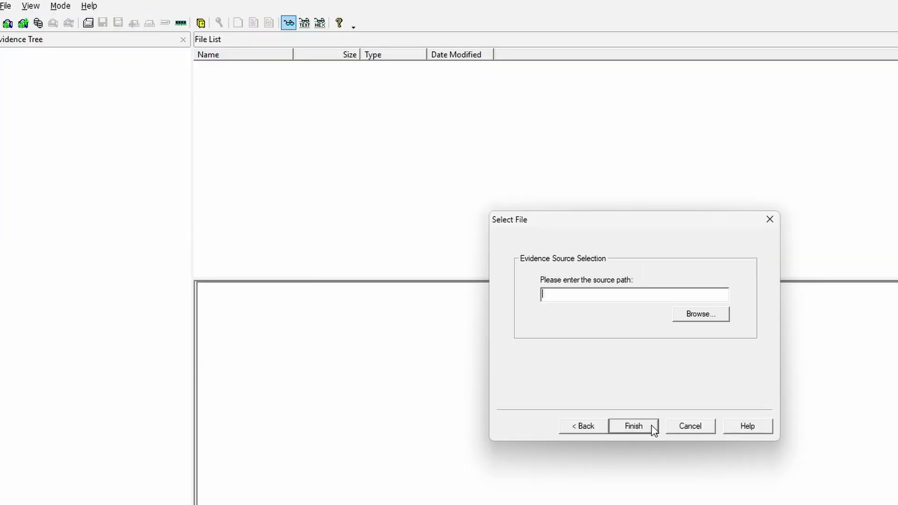
left_click(701, 314)
double_click(645, 337)
left_click(649, 425)
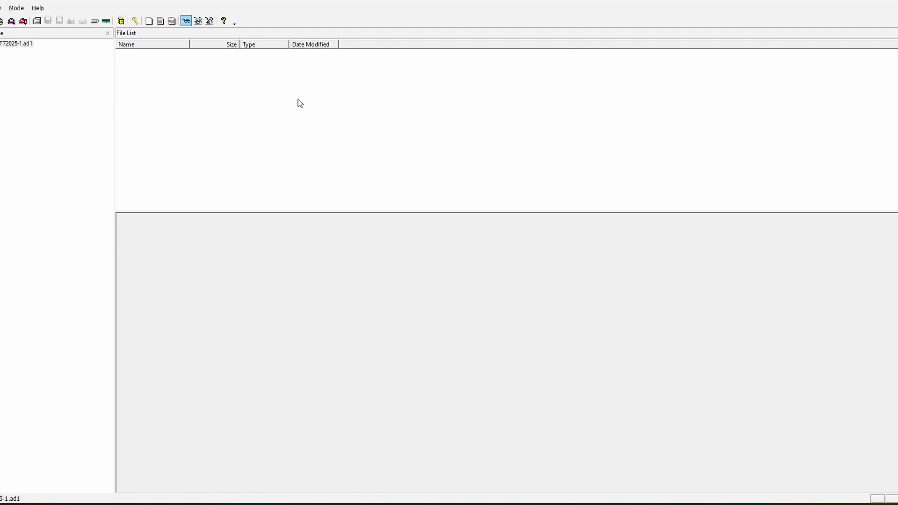
Expand the NTG-T72025-1.ad1 evidence to its NTG-T72025 folder and preview DF-2026-01-IMG-01.png and DF-2026-01-IMG-02.png.
double_click(21, 46)
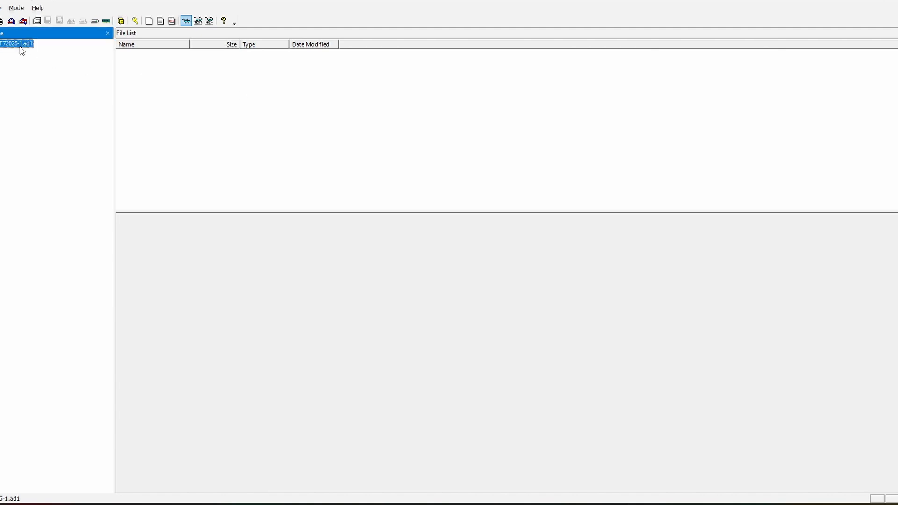
left_click(29, 51)
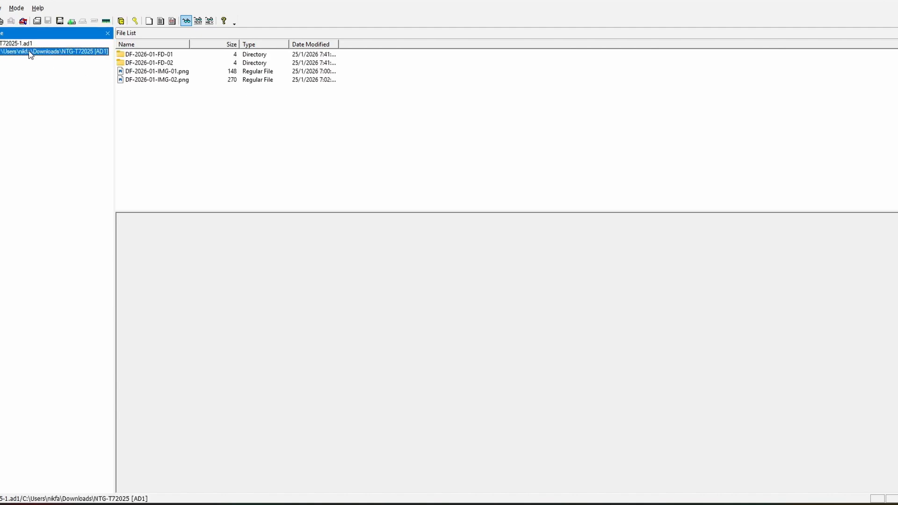
left_click(164, 73)
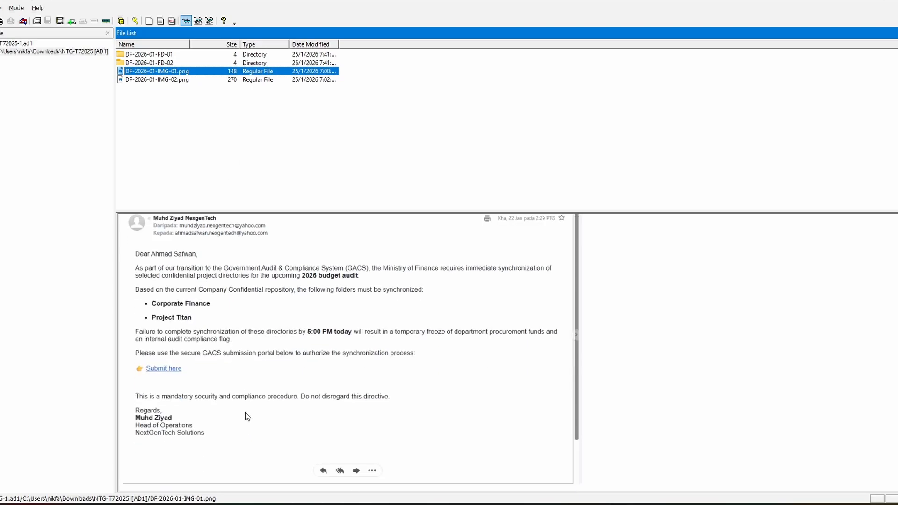
left_click(178, 80)
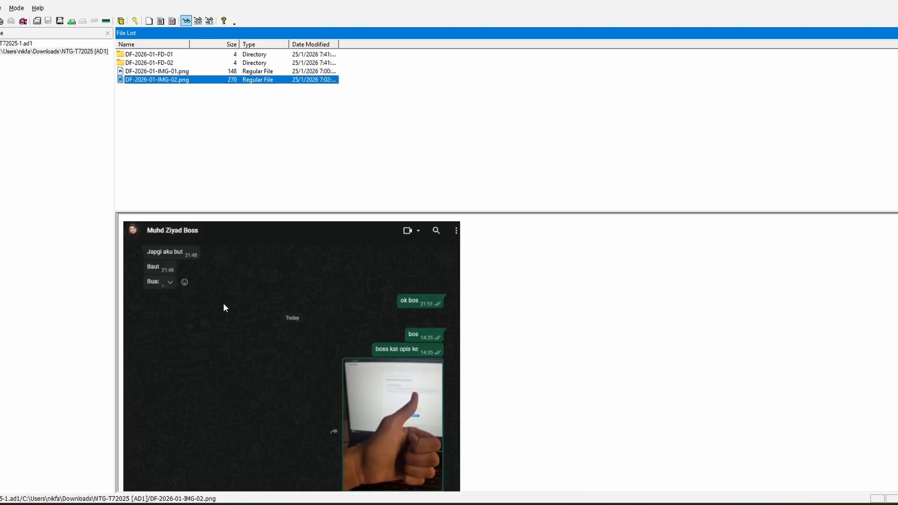
scroll(225, 311, "down", 2)
scroll(226, 310, "up", 2)
scroll(226, 310, "down", 2)
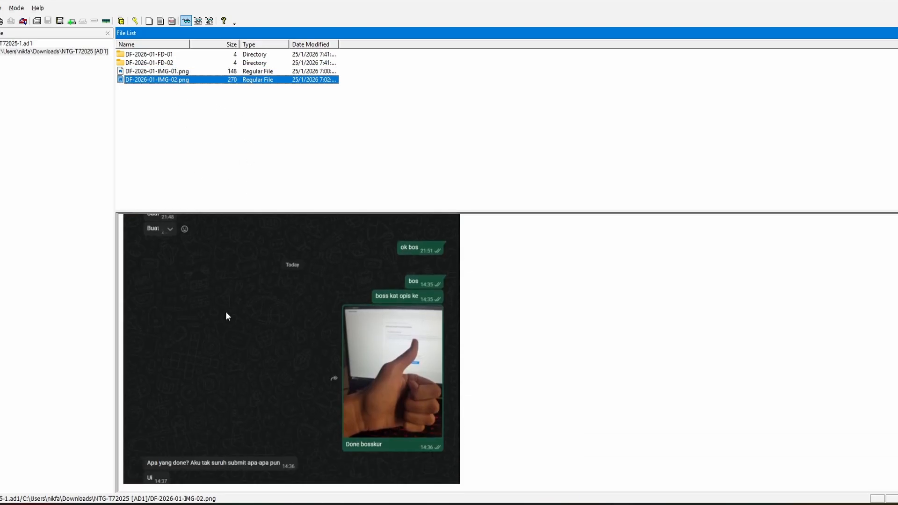
scroll(326, 299, "up", 2)
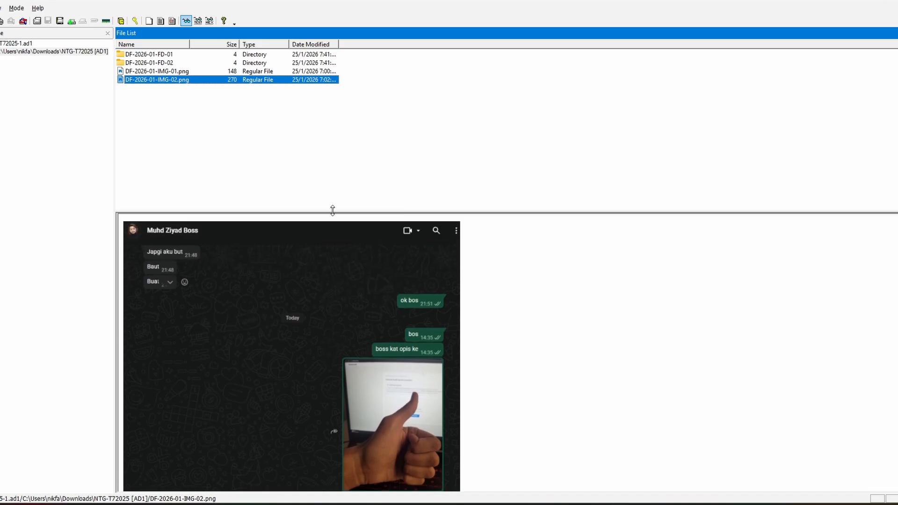
Browse the DF-2026-01-FD-01 folder and the files in its Corporate Finance subfolder, and return to DF-2026-01-FD-01.
left_click(194, 54)
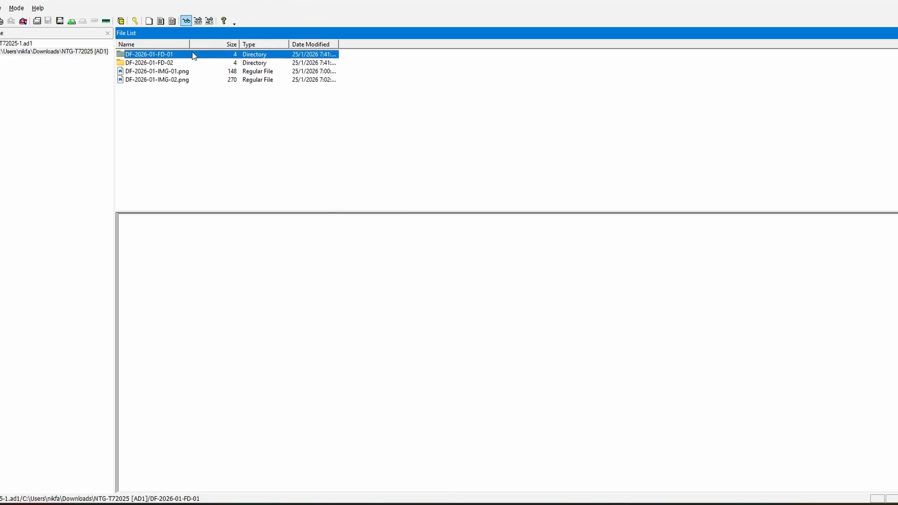
double_click(177, 55)
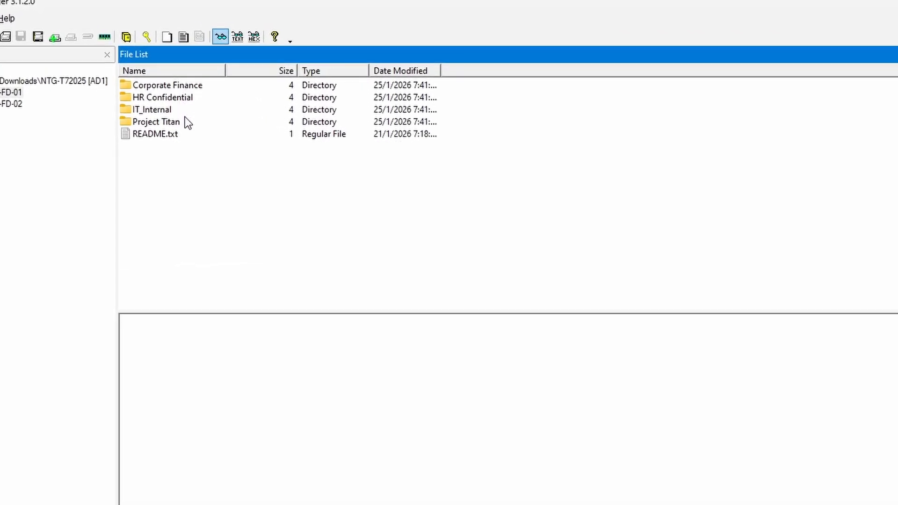
double_click(185, 85)
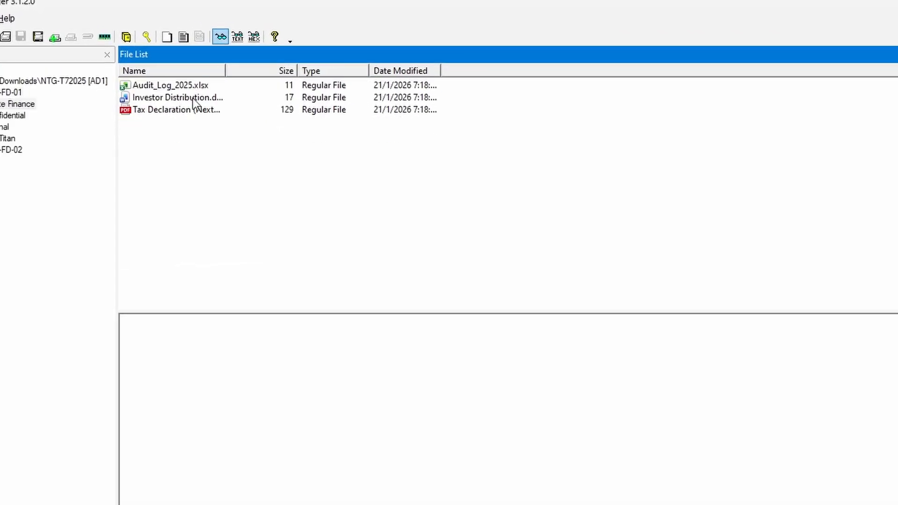
left_click(1, 94)
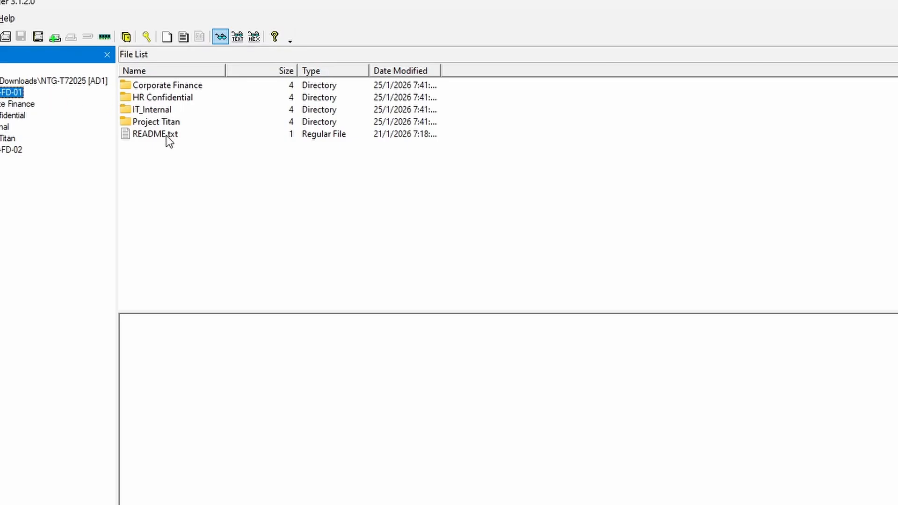
Read README.txt in DF-2026-01-FD-01, highlighting the Bitcoin address and the warning lines.
left_click(181, 136)
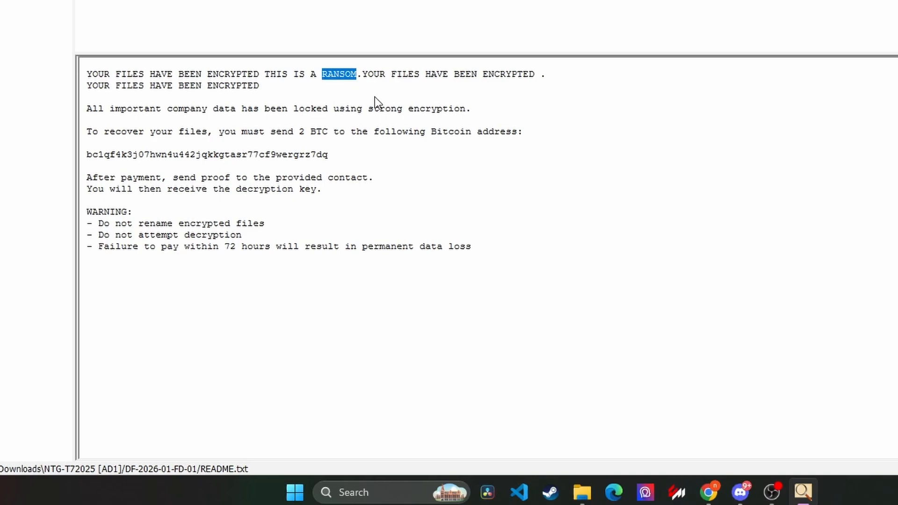
double_click(264, 155)
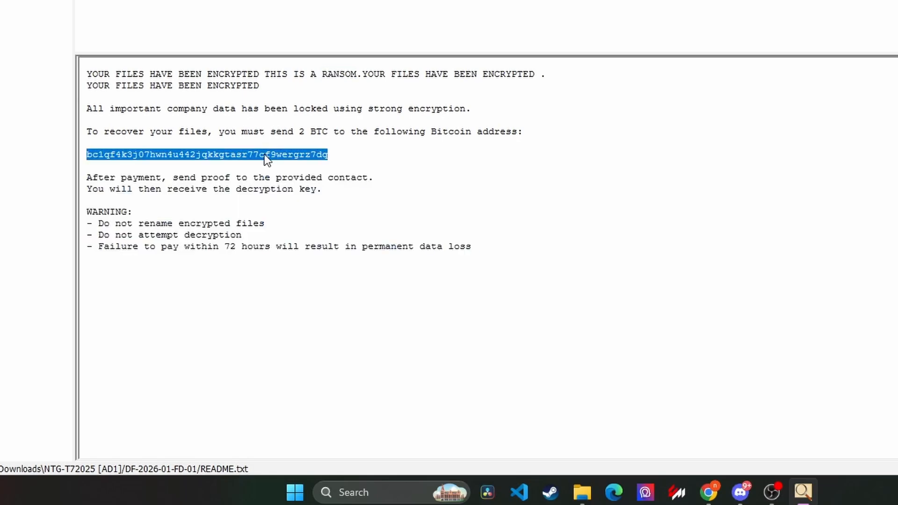
triple_click(97, 212)
double_click(126, 223)
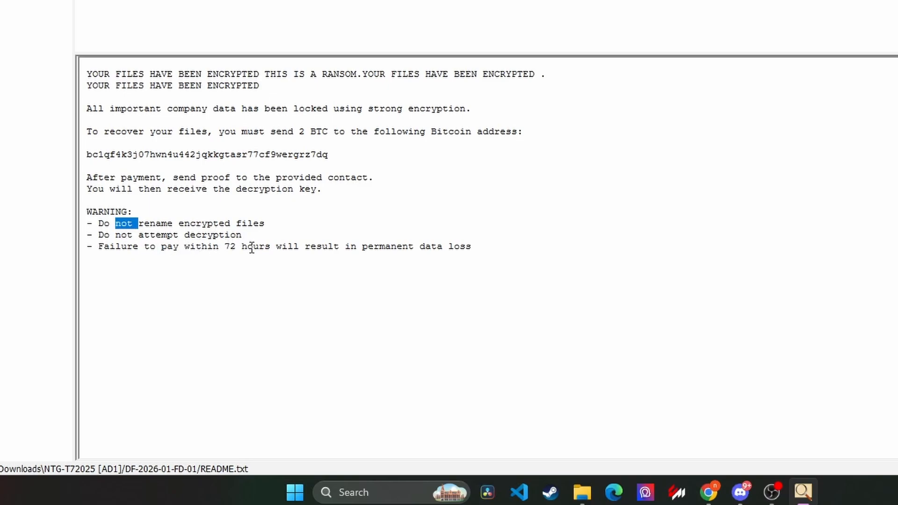
left_click(256, 156)
double_click(255, 156)
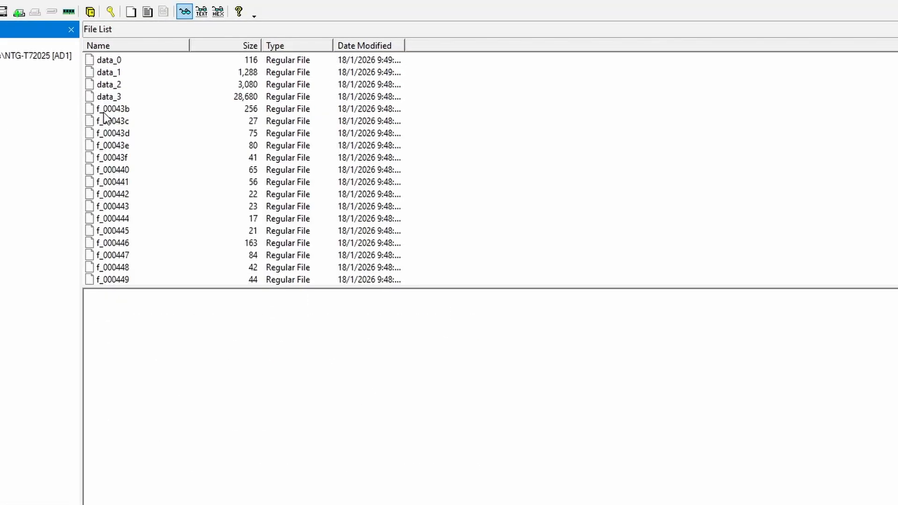
Examine the web cache files in DF-2026-01-FD-02, previewing each one from data_0 onward through the f_ files.
scroll(116, 109, "down", 2)
scroll(116, 108, "up", 2)
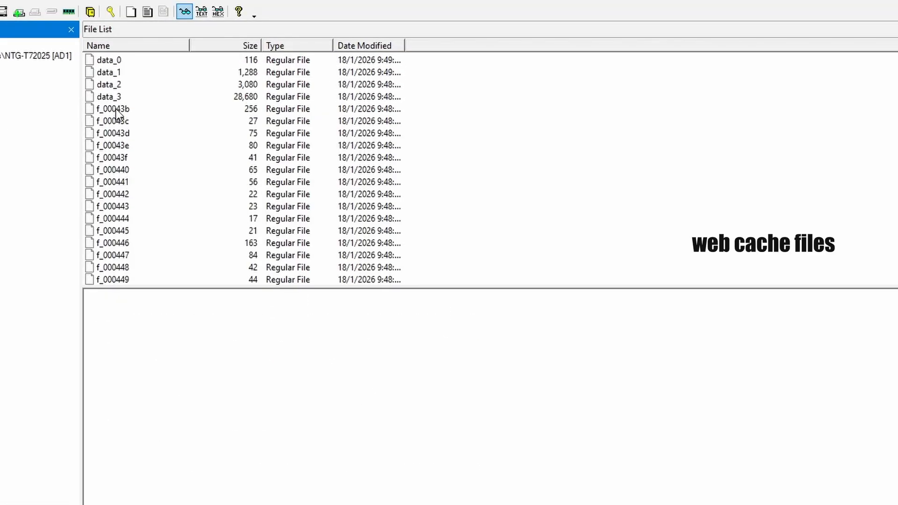
left_click(119, 61)
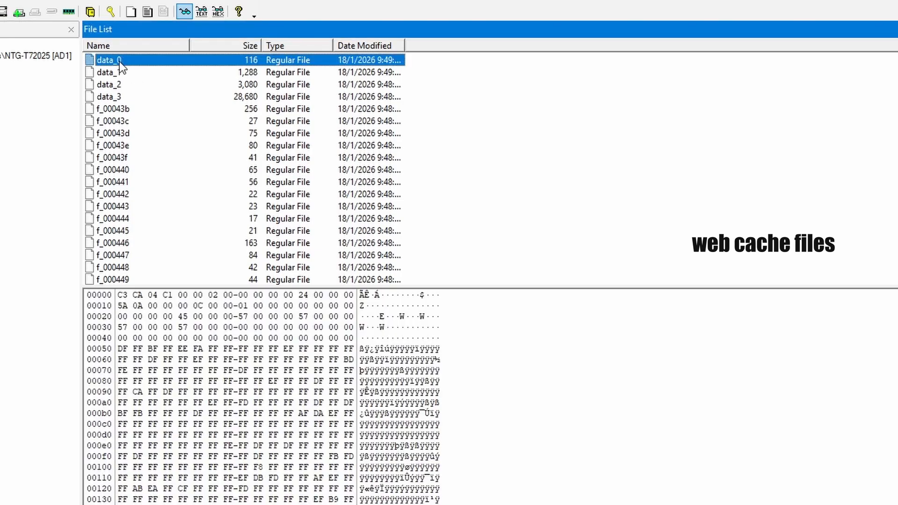
left_click(120, 69)
key("Down")
key("Down")
key("Down")
key("Down")
key("Down")
key("Down")
key("Down")
key("Down")
key("Down")
key("Down")
key("Down")
key("Down")
key("Down")
key("Down")
key("Down")
key("Down")
key("Down")
key("Down")
key("Down")
key("Down")
key("Down")
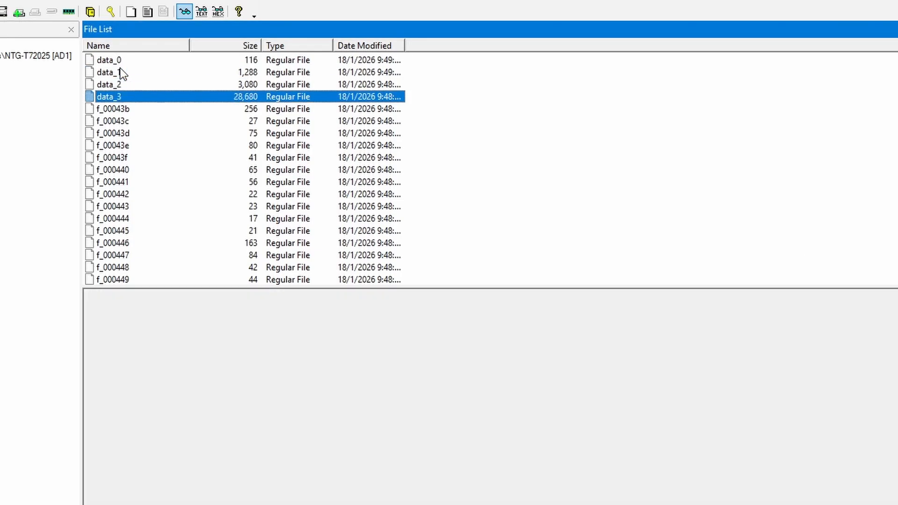
key("Up")
key("Up")
key("Up")
key("Up")
key("Up")
key("Up")
key("Up")
key("Up")
key("Up")
key("Up")
key("Up")
key("Up")
key("Up")
key("Up")
key("Up")
key("Up")
key("Up")
key("Up")
key("Up")
key("Up")
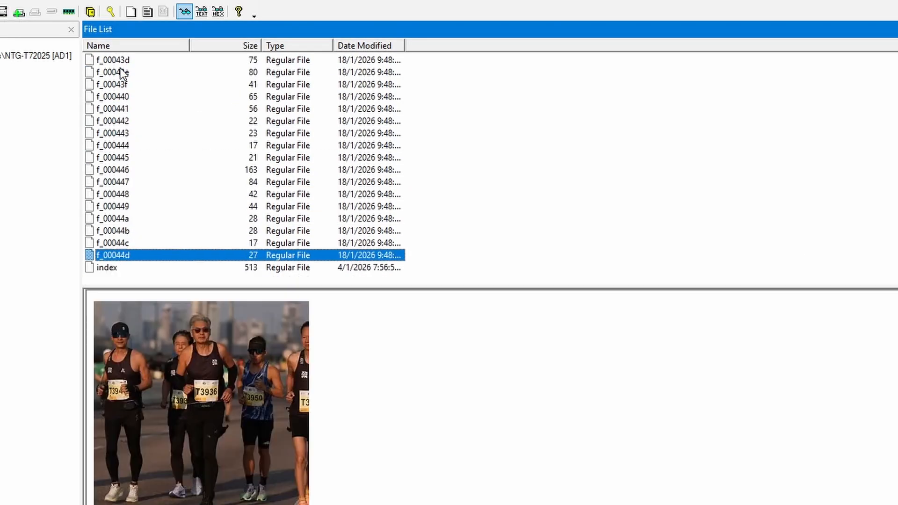
key("Down")
key("Down")
key("Down")
key("Down")
key("Down")
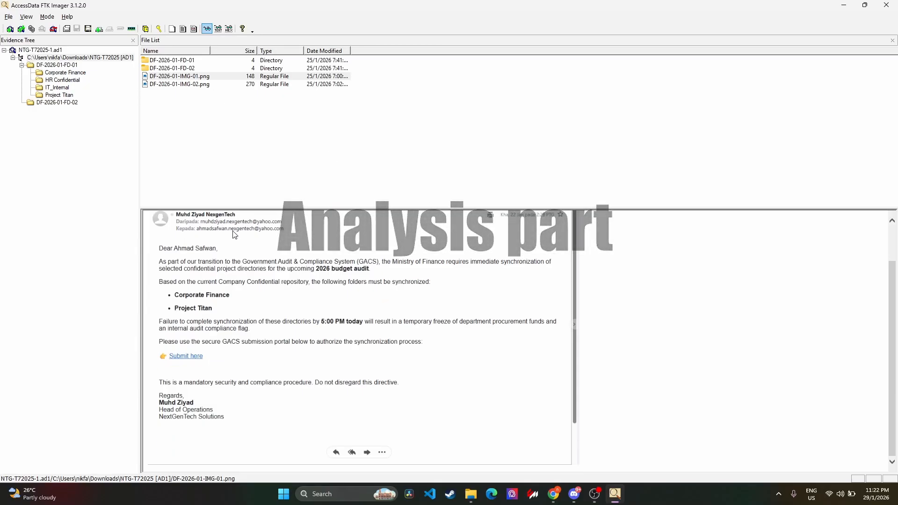
Examine the email in DF-2026-01-IMG-01.png, enlarging the sender and recipient addresses, and dismiss the Java update notification.
scroll(234, 235, "up", 2)
scroll(244, 238, "down", 2)
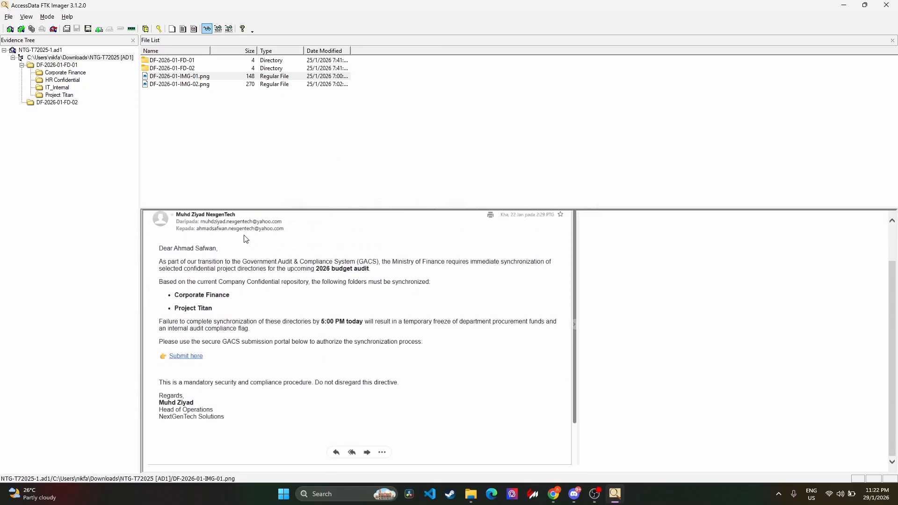
scroll(244, 238, "up", 2)
scroll(245, 239, "down", 2)
scroll(192, 261, "up", 2)
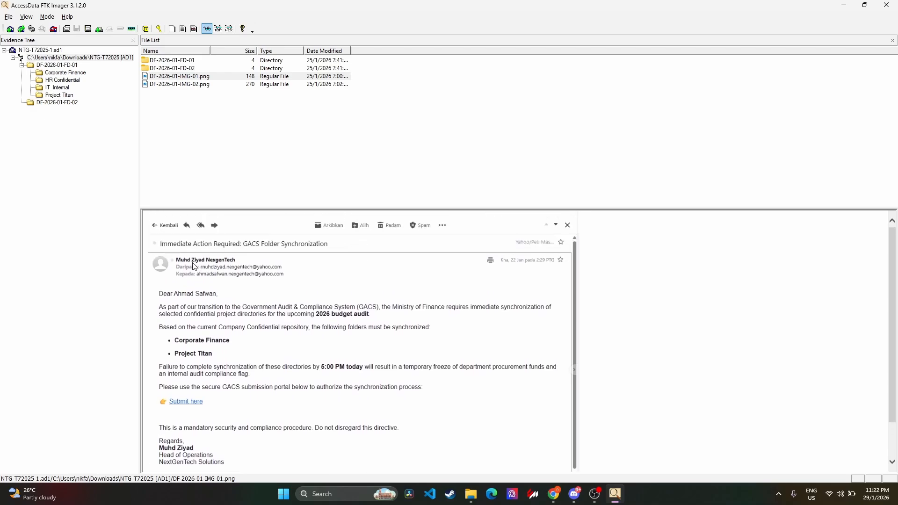
scroll(222, 265, "down", 2)
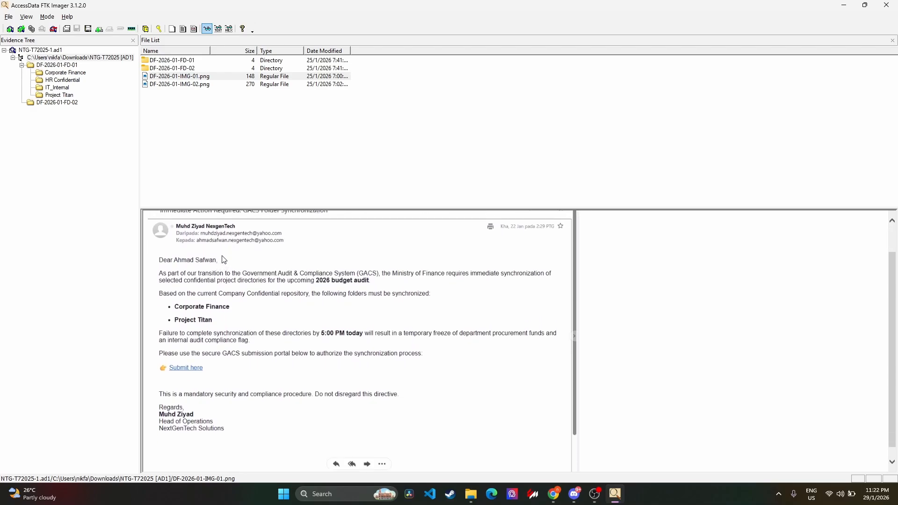
scroll(197, 267, "down", 1)
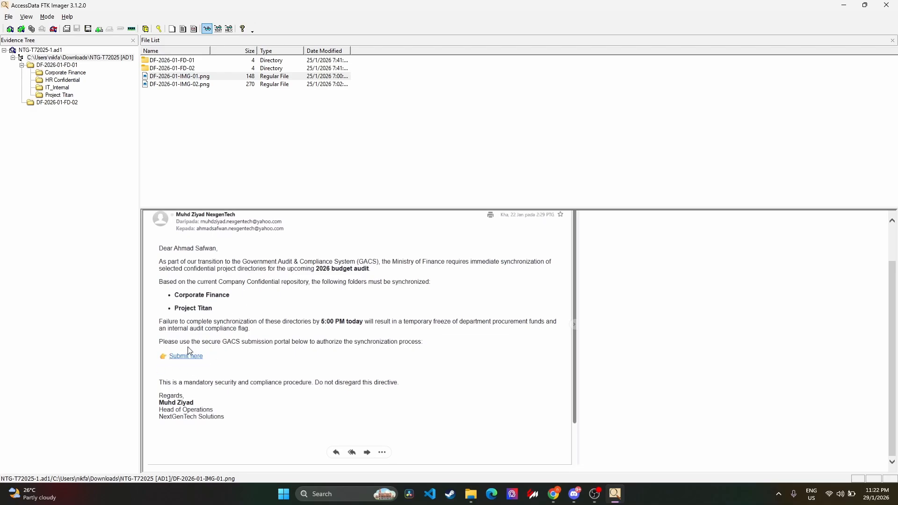
scroll(247, 345, "up", 1)
scroll(248, 345, "down", 1)
scroll(248, 345, "up", 1)
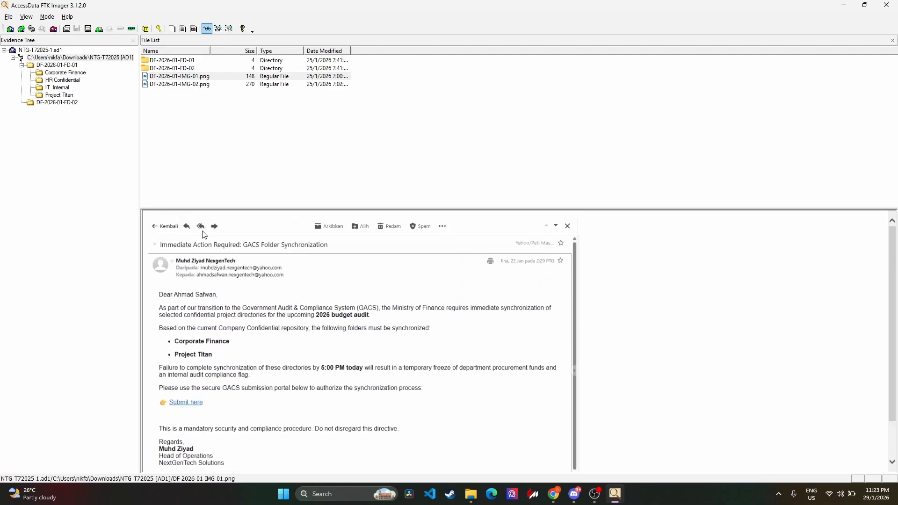
scroll(210, 245, "up", 8)
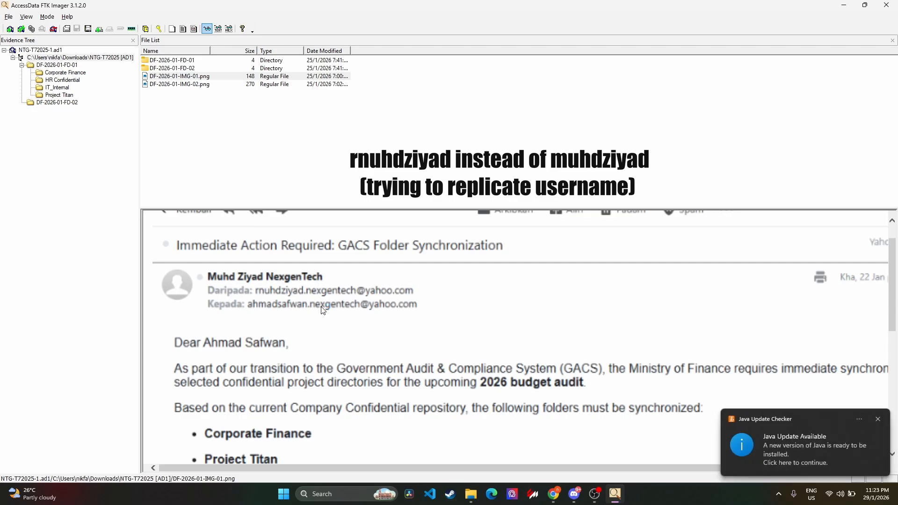
left_click(880, 421)
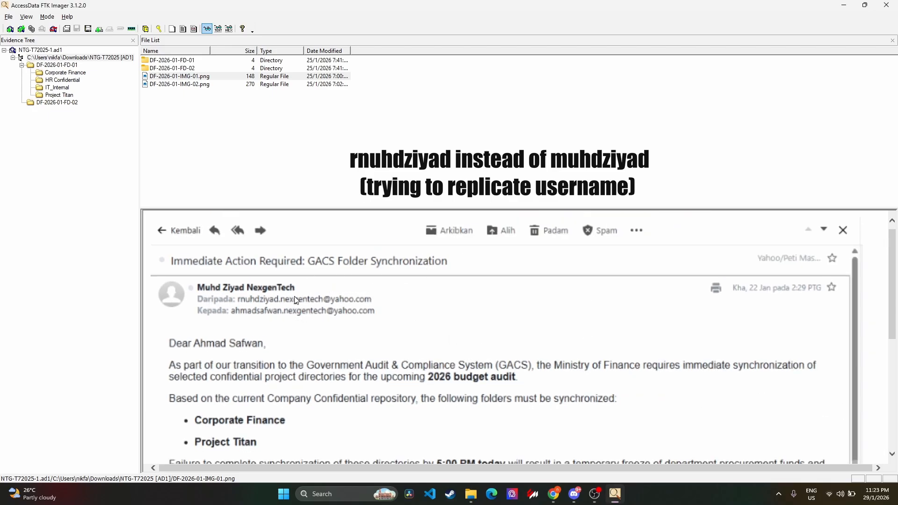
Preview DF-2026-01-IMG-02.png and read through the chat conversation to its last messages.
left_click(294, 85)
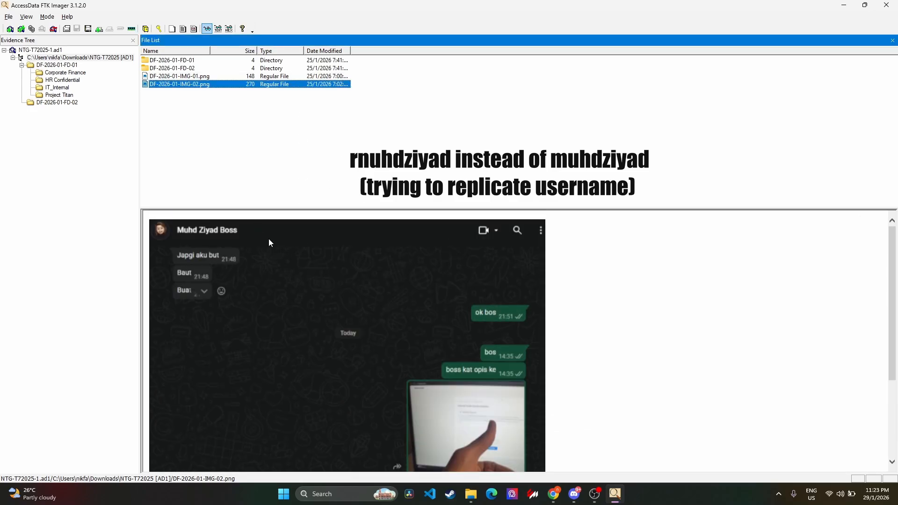
scroll(269, 243, "down", 3)
scroll(269, 240, "up", 3)
scroll(279, 291, "down", 3)
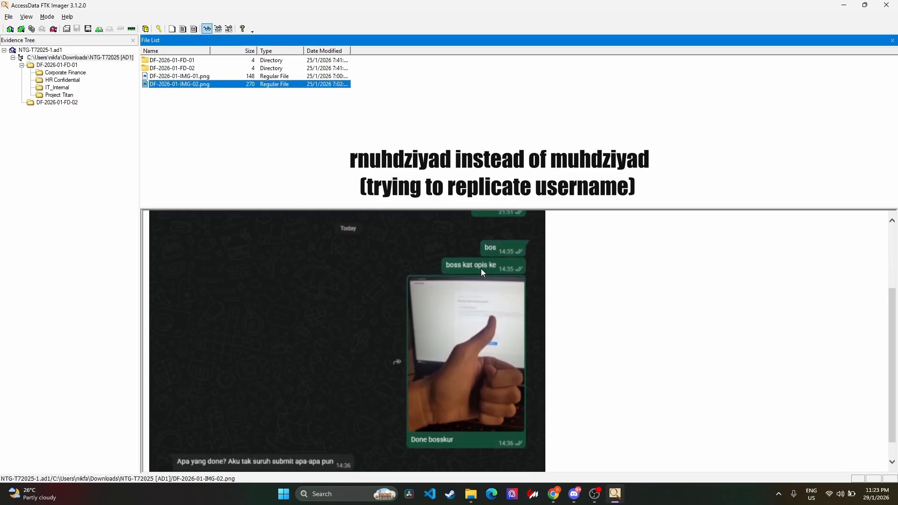
scroll(469, 266, "down", 2)
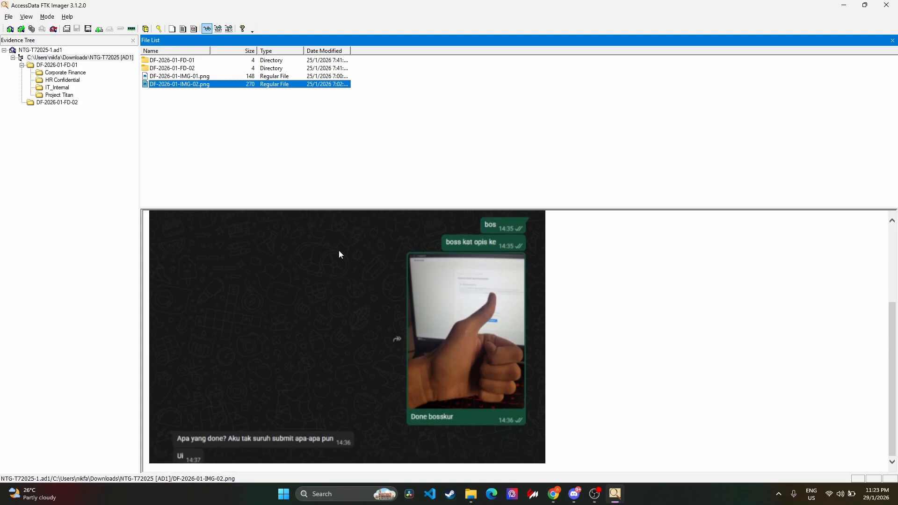
Examine the thumbs-up photo in the DF-2026-01-IMG-02.png chat and the replies below it.
scroll(478, 290, "up", 1)
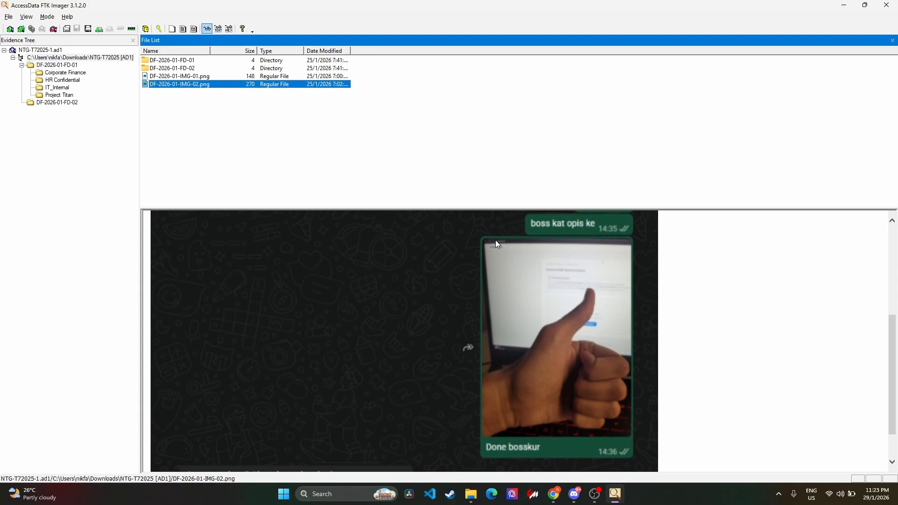
scroll(530, 270, "up", 1)
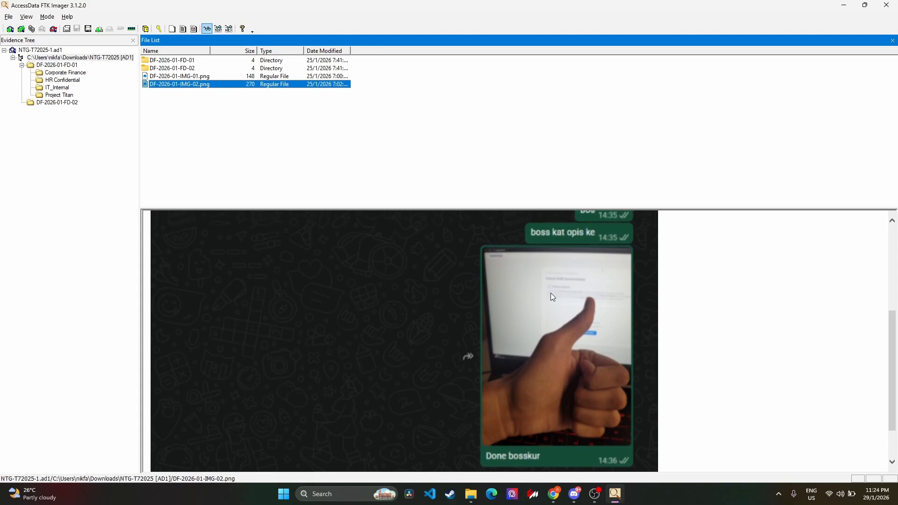
scroll(551, 292, "down", 3)
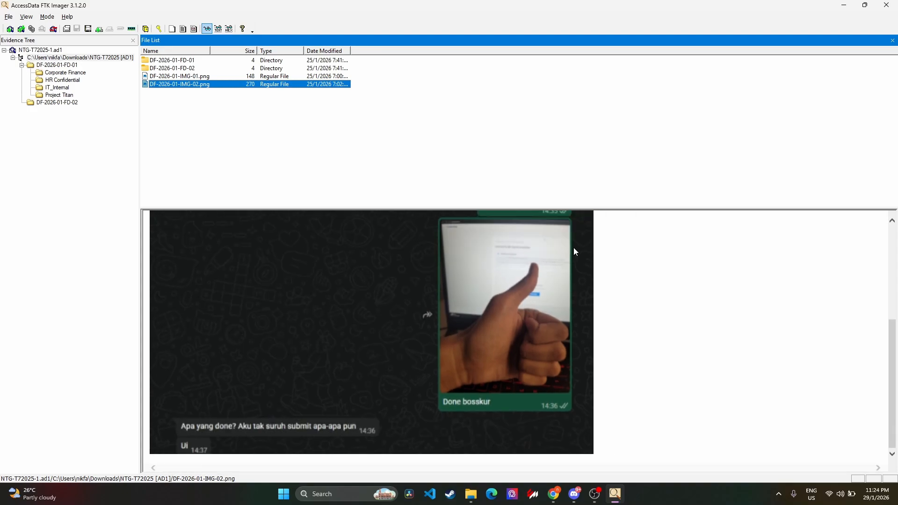
scroll(575, 252, "down", 1)
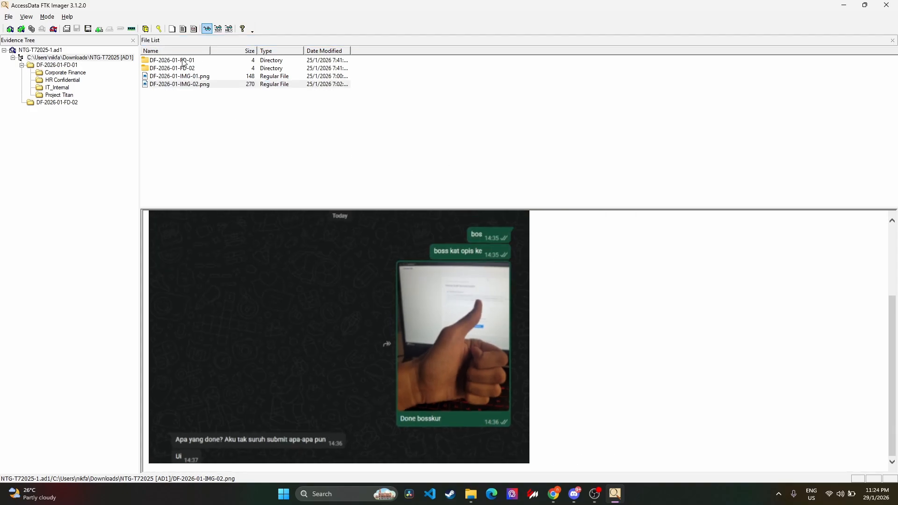
Preview Tax Declaration (NextGenTech).pdf and Investor Distribution.docx in the Corporate Finance folder of DF-2026-01-FD-01, scanning the document's hex data.
left_click(56, 65)
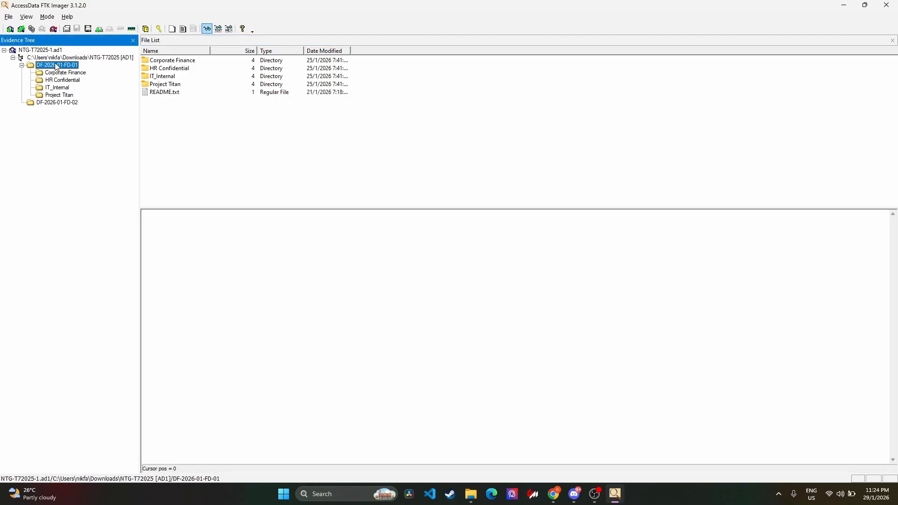
left_click(188, 61)
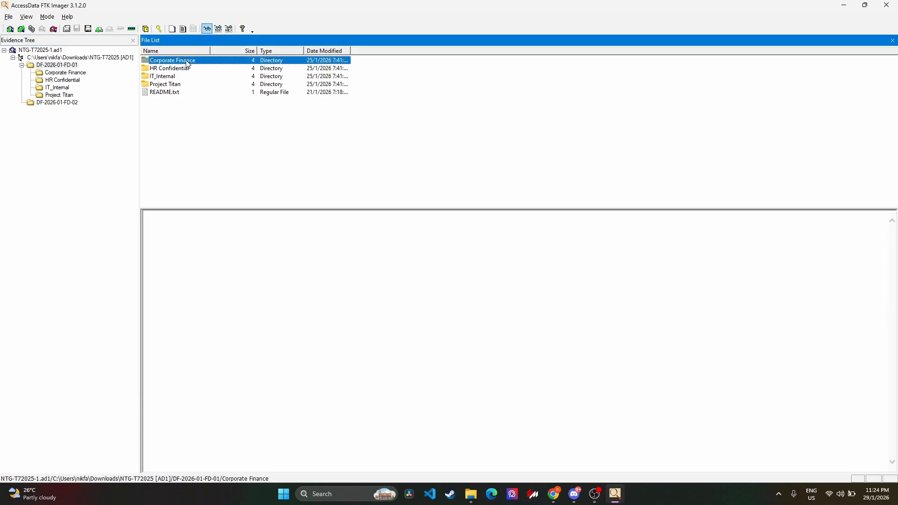
double_click(184, 65)
left_click(187, 76)
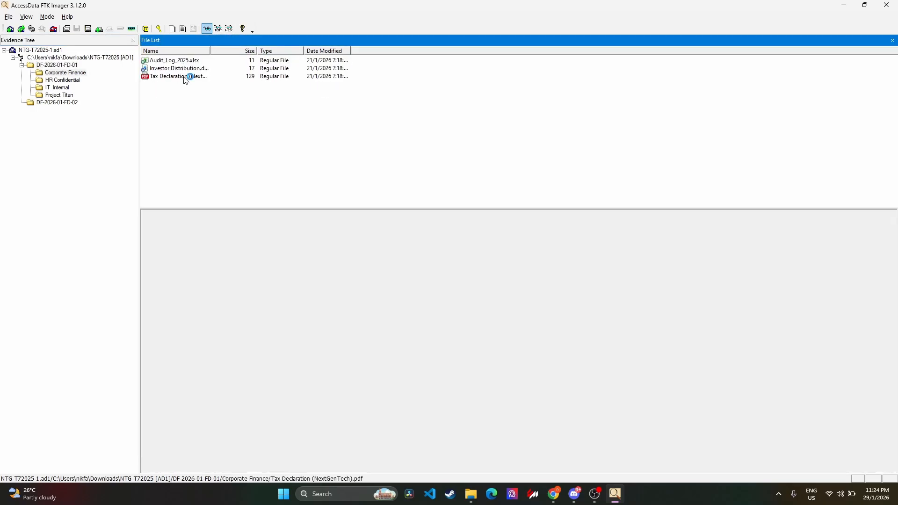
left_click(216, 71)
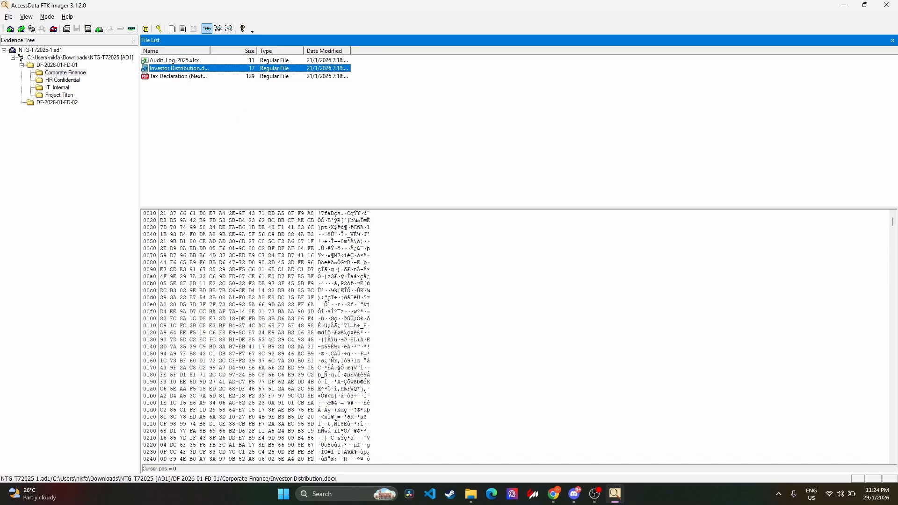
scroll(345, 336, "down", 16)
scroll(345, 336, "down", 16)
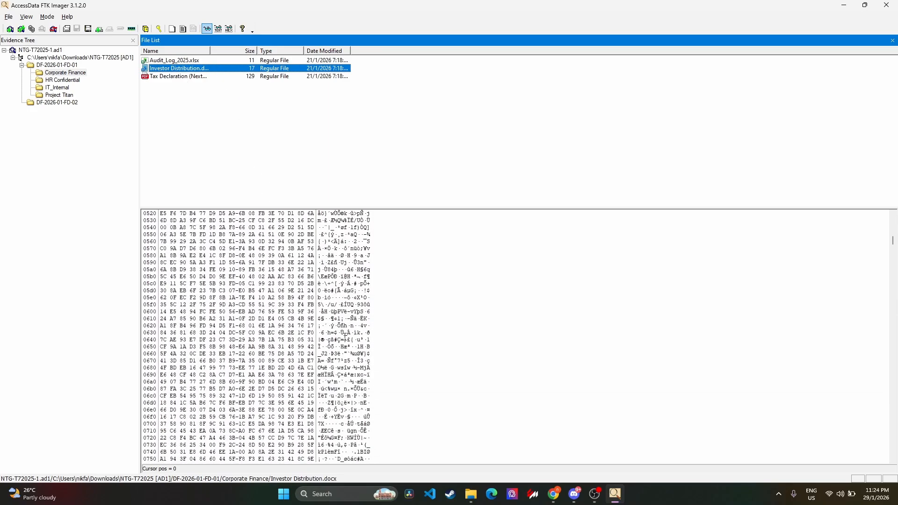
left_click(186, 76)
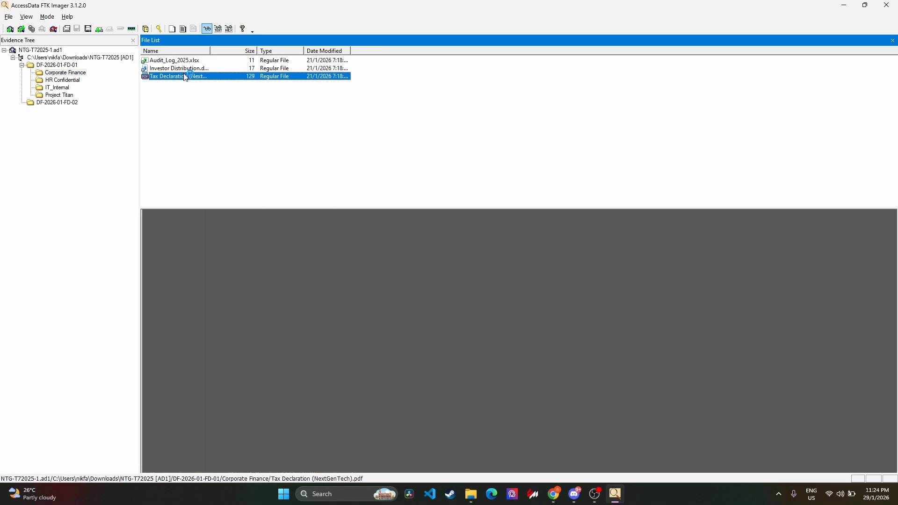
left_click(221, 67)
left_click(208, 77)
Export Employee Warning Letter.pdf from the HR Confidential folder to the Downloads folder.
left_click(74, 81)
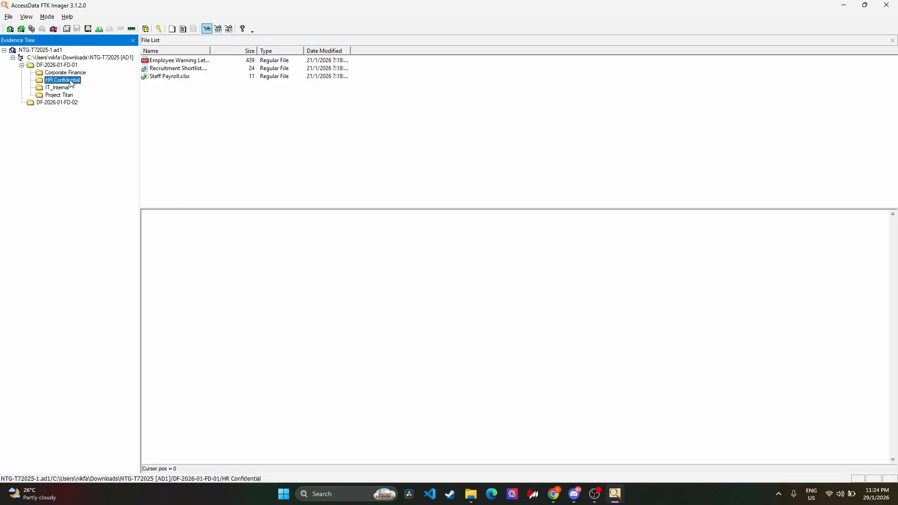
left_click(179, 61)
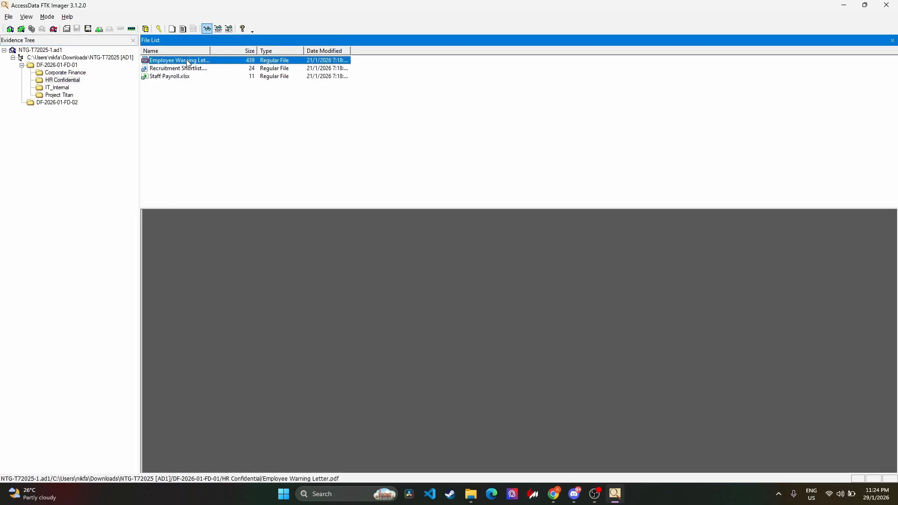
right_click(186, 60)
left_click(197, 65)
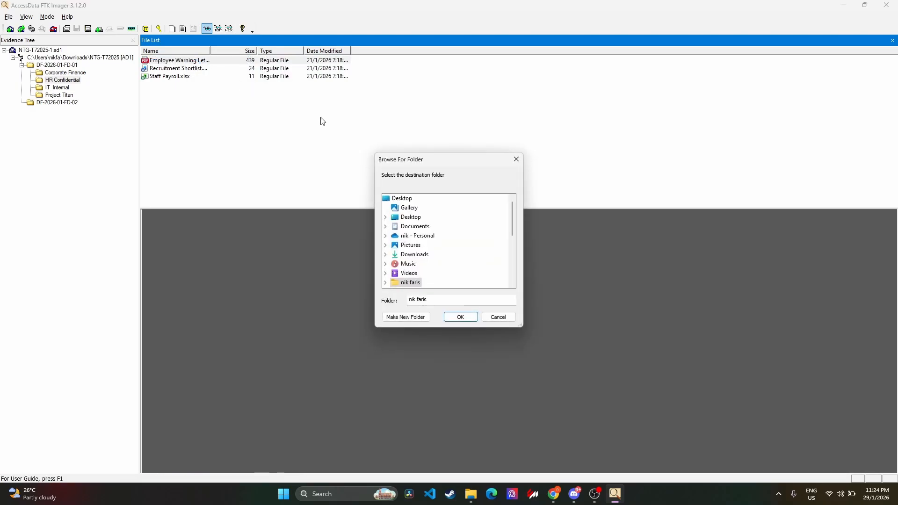
left_click(409, 255)
left_click(466, 314)
left_click(496, 265)
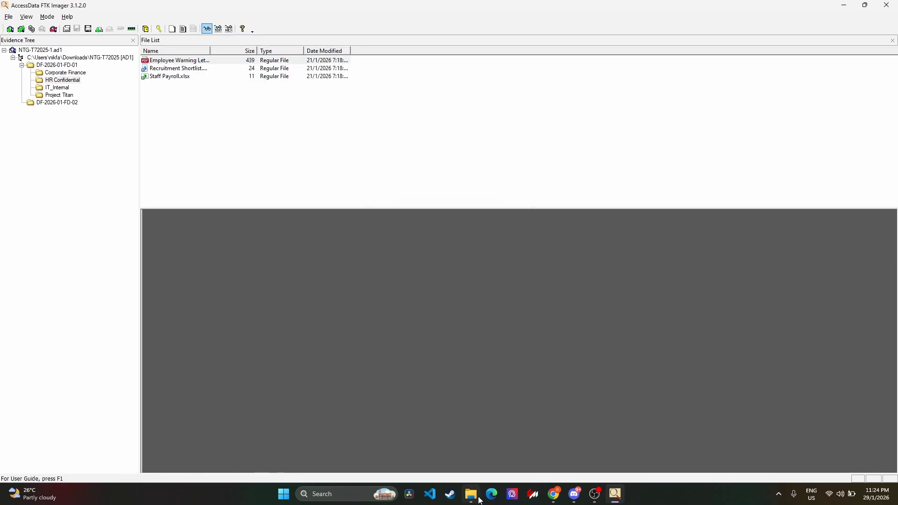
Switch to File Explorer, open Employee Warning Letter.pdf from Downloads in the browser, and dismiss the restore pages prompt.
left_click(474, 495)
left_click_drag(404, 4, 420, 103)
left_click(424, 111)
left_click(333, 353)
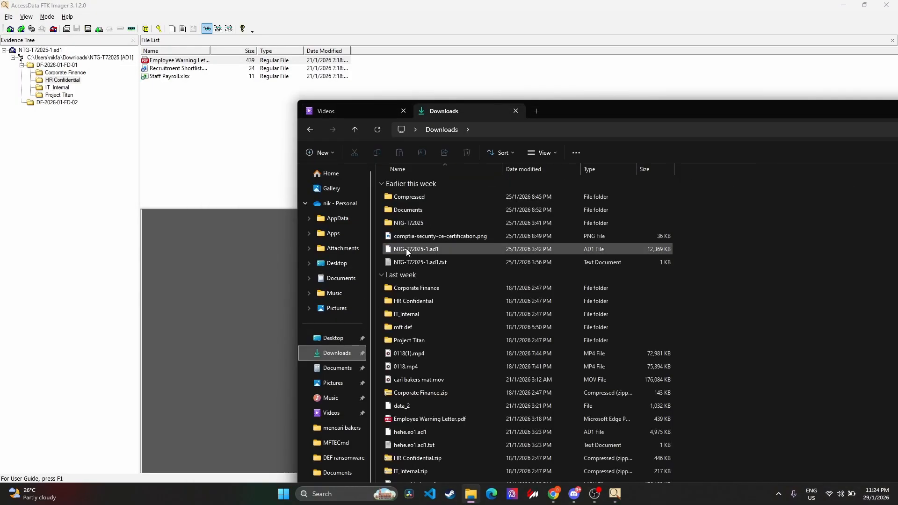
scroll(406, 248, "down", 1)
double_click(433, 395)
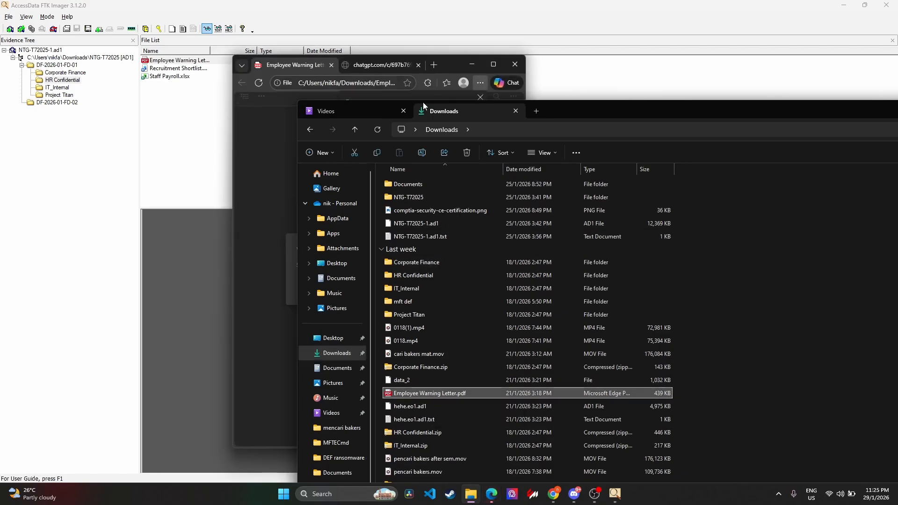
left_click(453, 63)
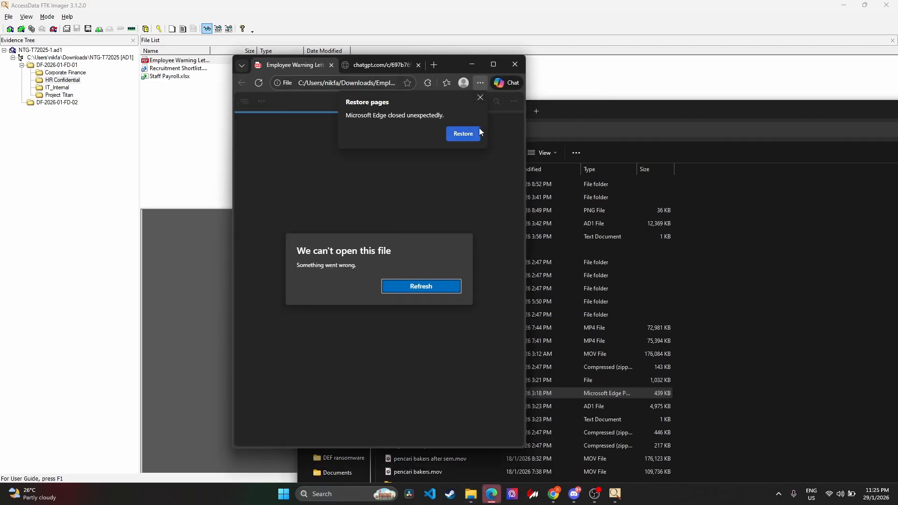
left_click(480, 99)
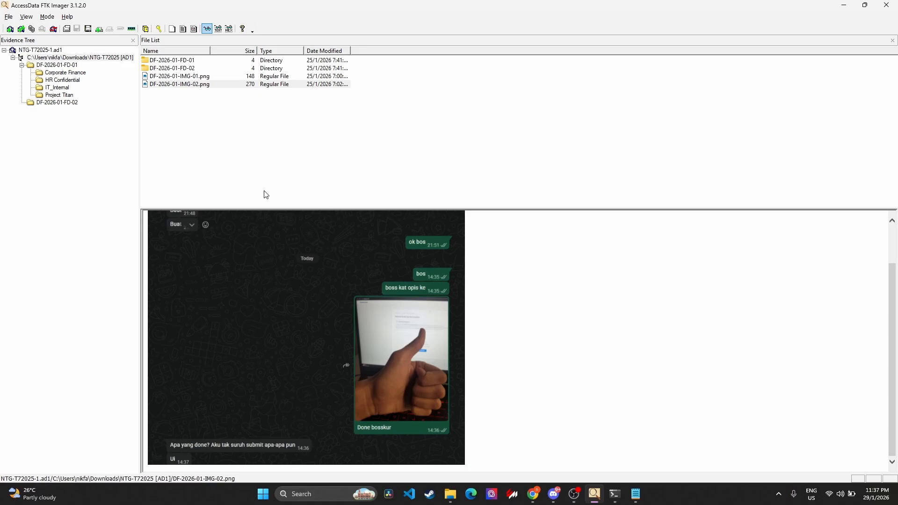
Preview the cache files in DF-2026-01-FD-02 one by one, from data_0 through the f_ files to index.
left_click(56, 104)
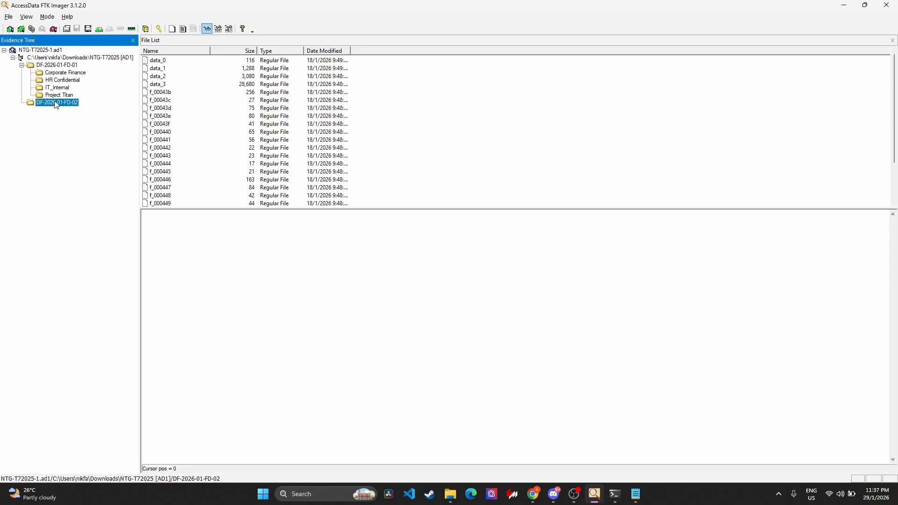
left_click(171, 62)
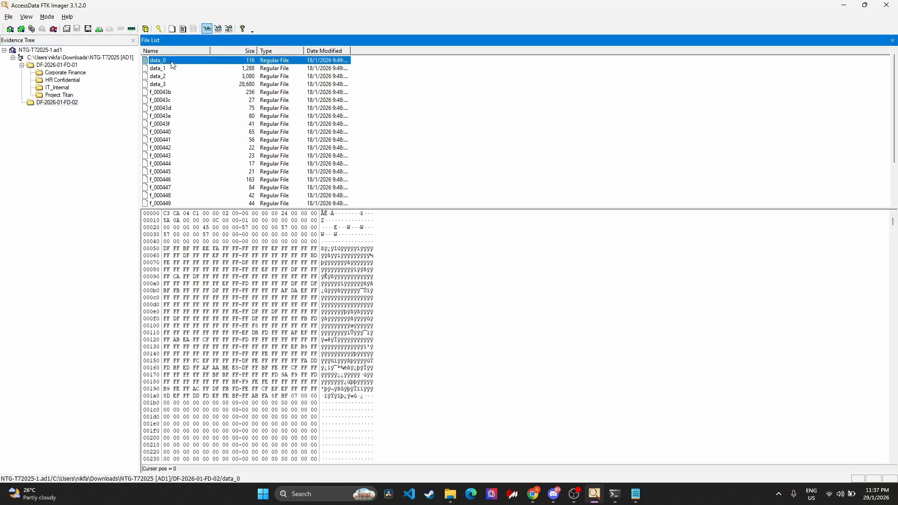
key("Down")
key("Down")
key("Down")
key("Down")
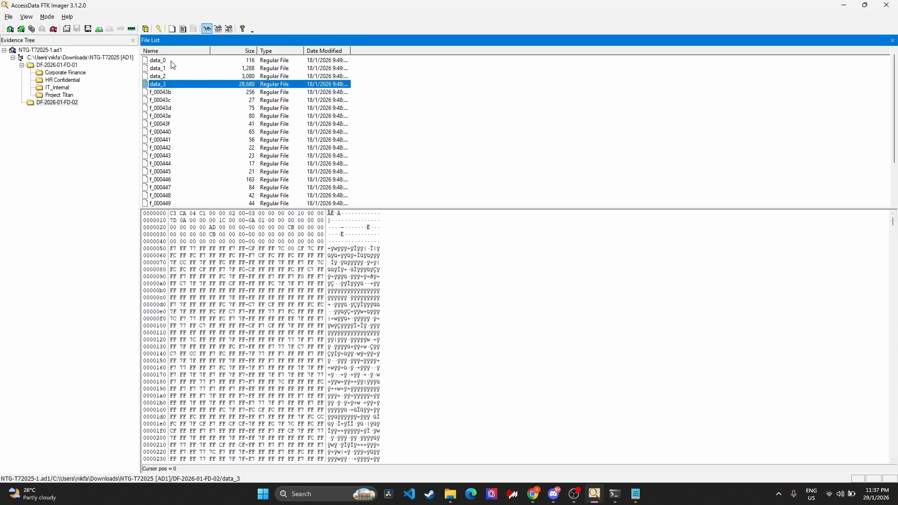
key("Down")
key("Down")
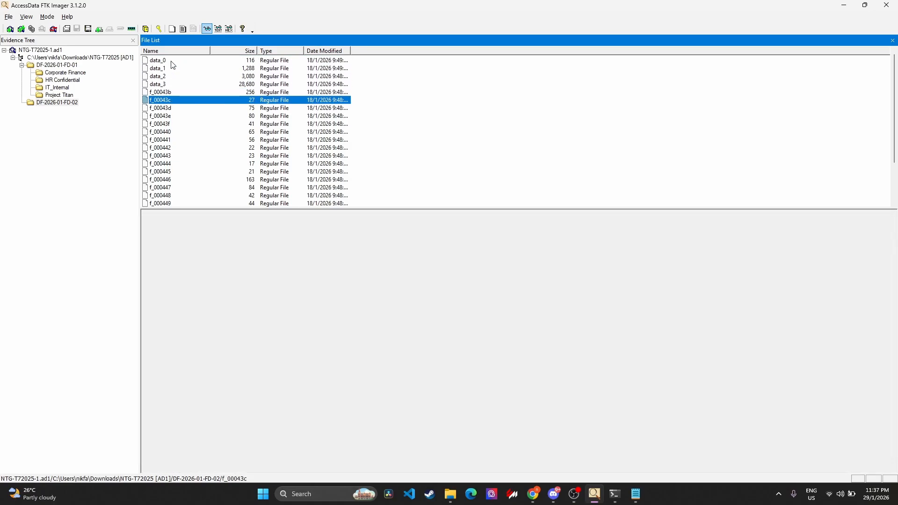
key("Down")
key("Down")
key("Down")
key("Down")
key("Down")
key("Down")
key("Down")
key("Down")
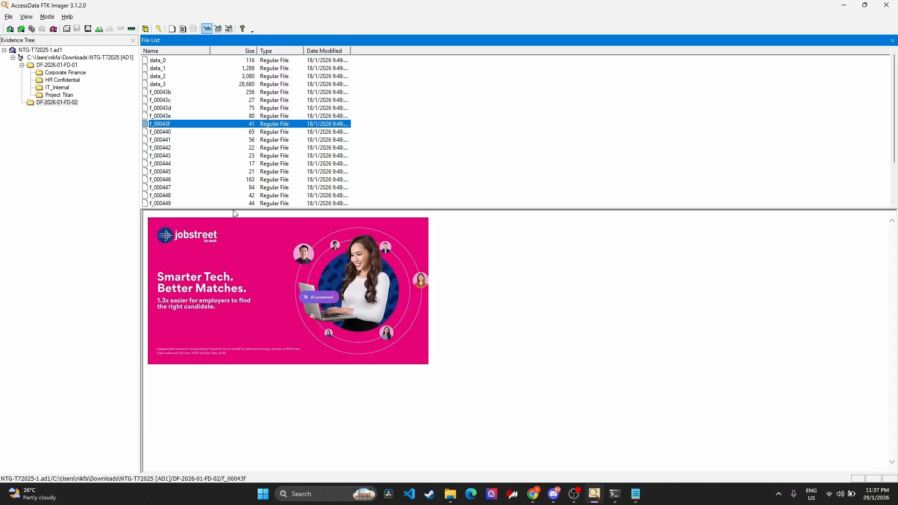
key("Down")
key("Down")
key("Down")
key("Down")
key("Down")
key("Down")
key("Down")
key("Down")
key("Down")
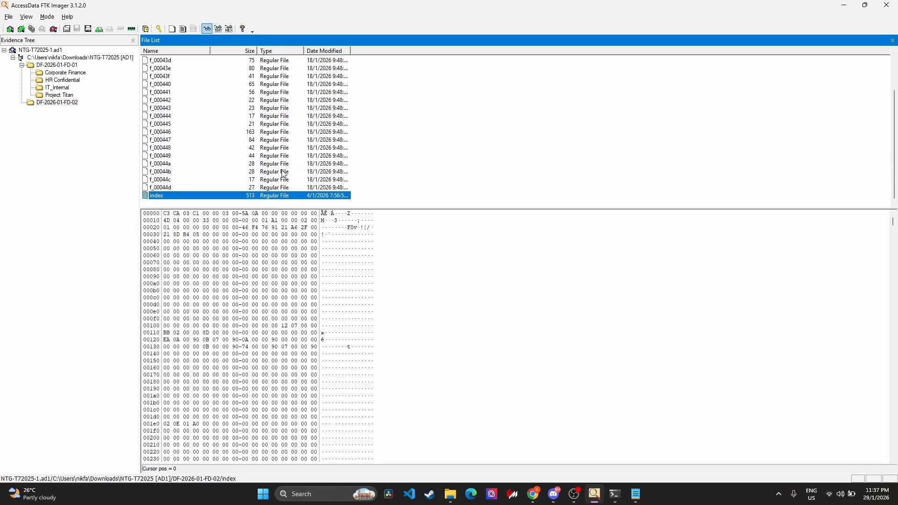
Inspect the hex contents of data_0 and data_1, looking through data_1 for cached web addresses.
scroll(281, 174, "up", 2)
left_click(280, 64)
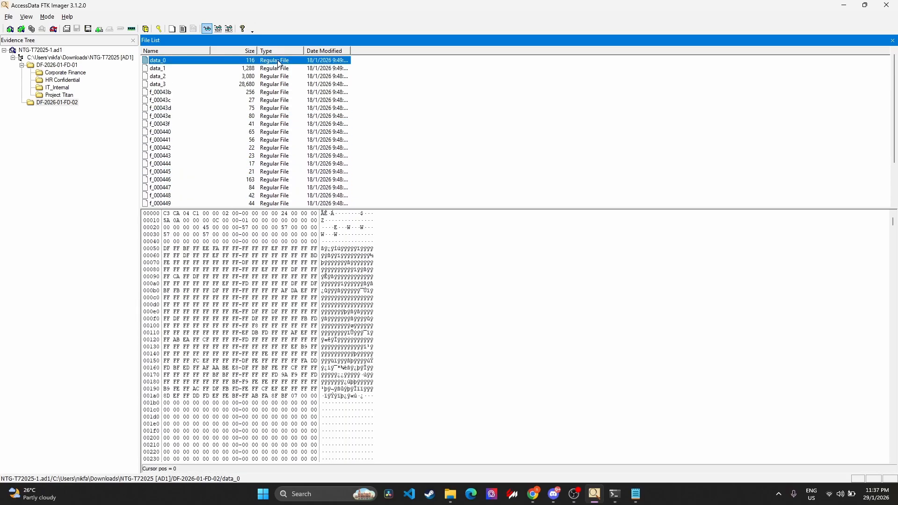
scroll(365, 301, "down", 10)
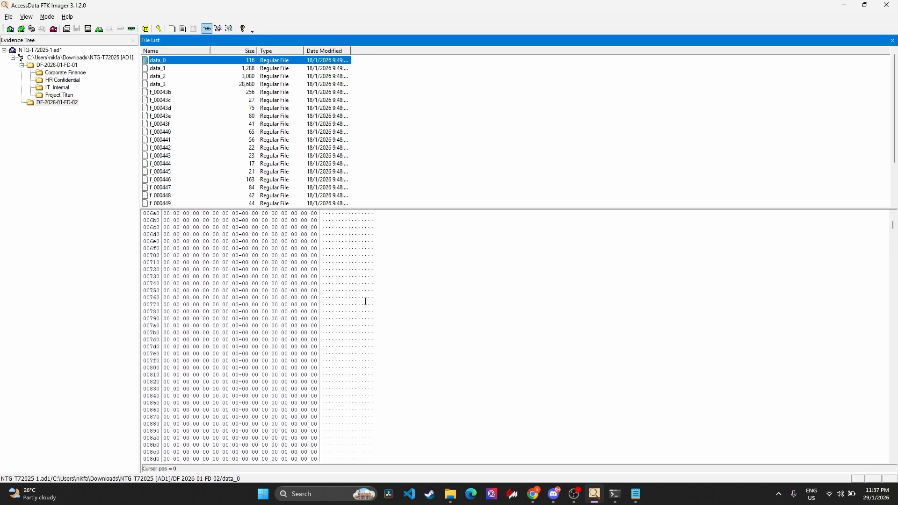
key("Down")
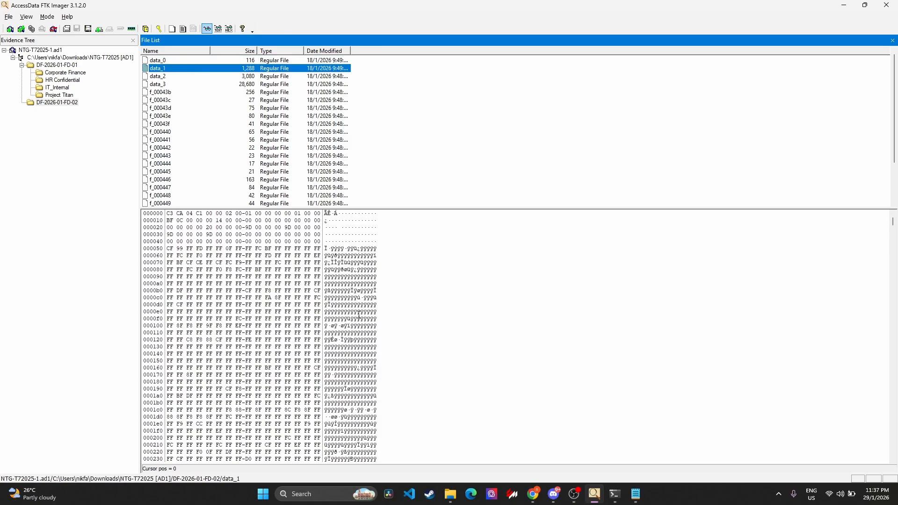
scroll(359, 315, "down", 15)
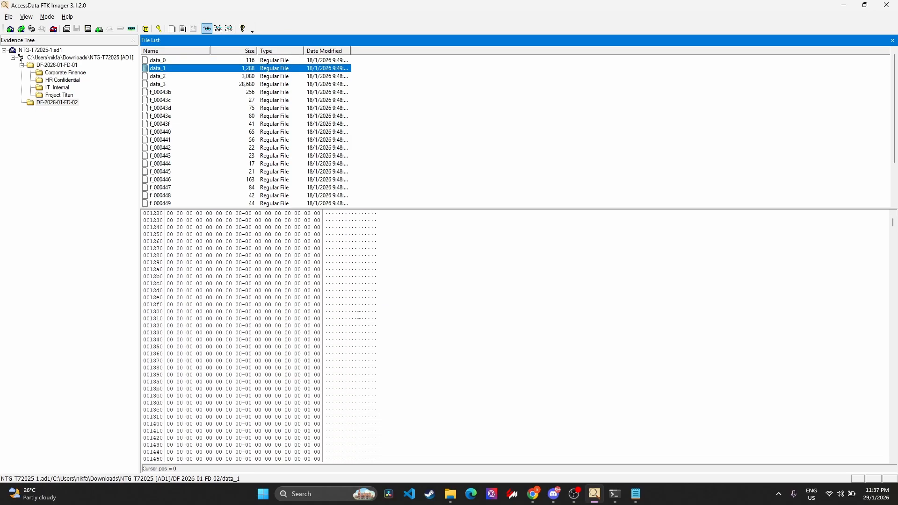
scroll(360, 315, "down", 20)
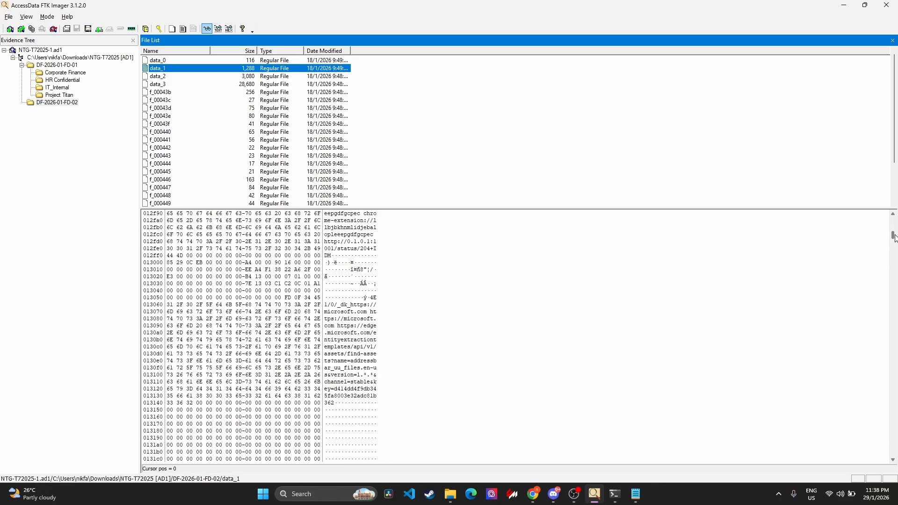
scroll(470, 334, "up", 17)
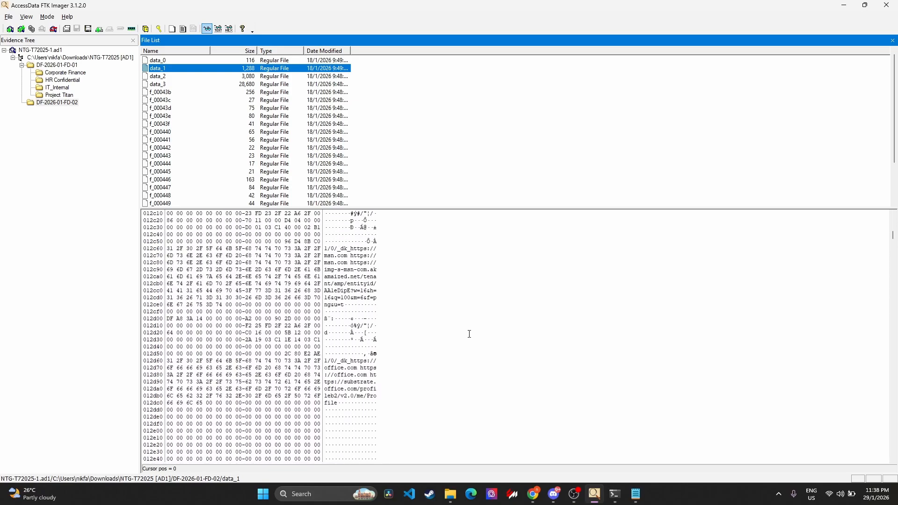
left_click_drag(893, 235, 894, 356)
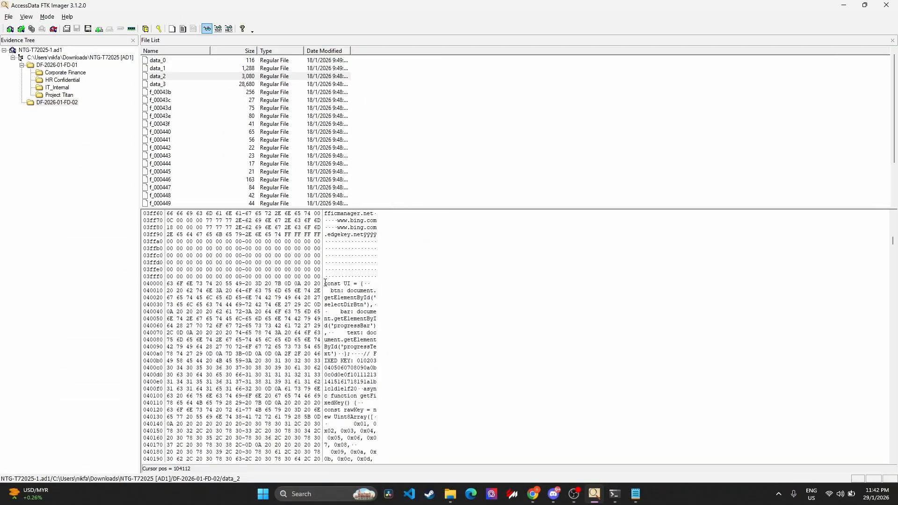
Highlight the start of the script in data_2, from const UI to getFixedKey, and read its key-import code.
left_click_drag(325, 282, 338, 404)
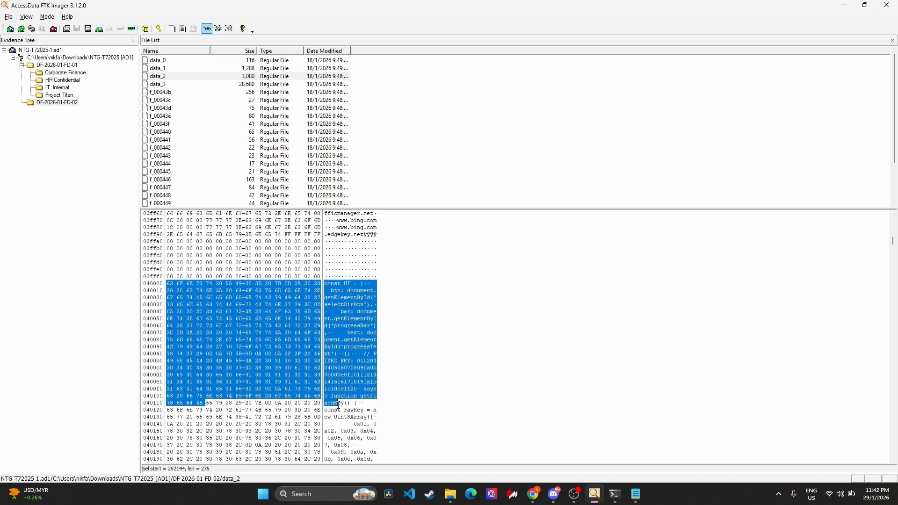
scroll(338, 403, "down", 4)
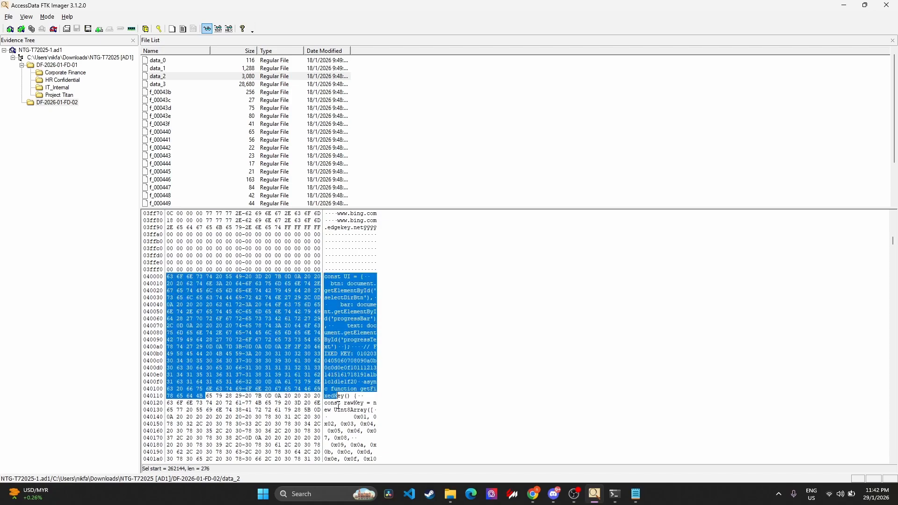
scroll(338, 405, "down", 6)
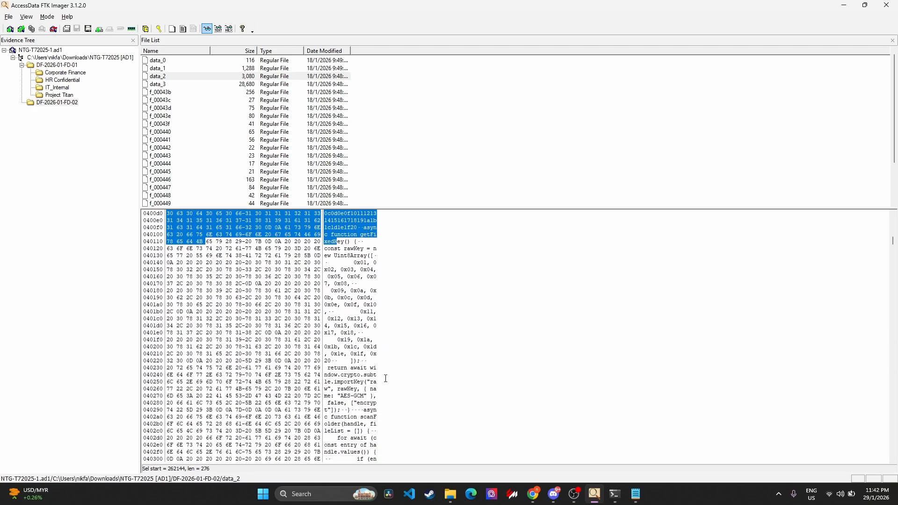
scroll(385, 378, "down", 5)
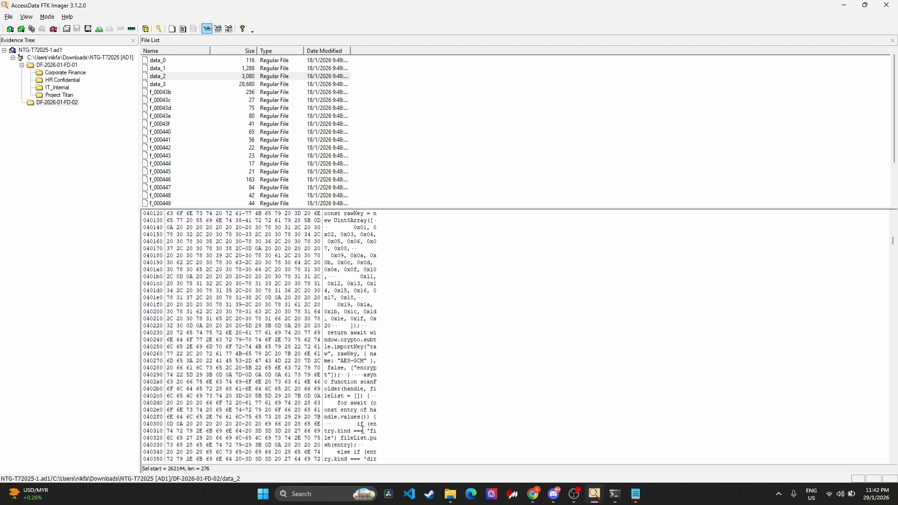
Read the scanFolder and encryptFile functions in data_2, highlighting the "README.txt" file name in the exclusion check.
scroll(363, 429, "down", 5)
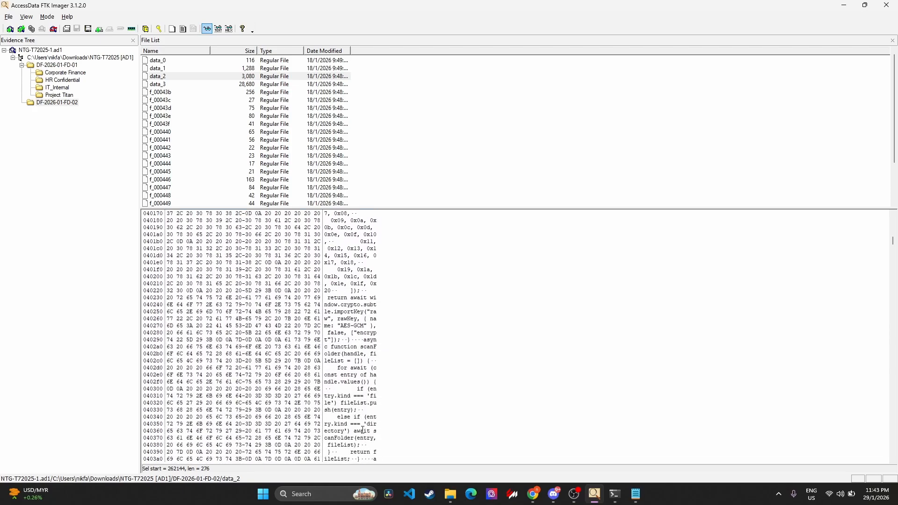
scroll(362, 429, "down", 1)
scroll(362, 428, "down", 4)
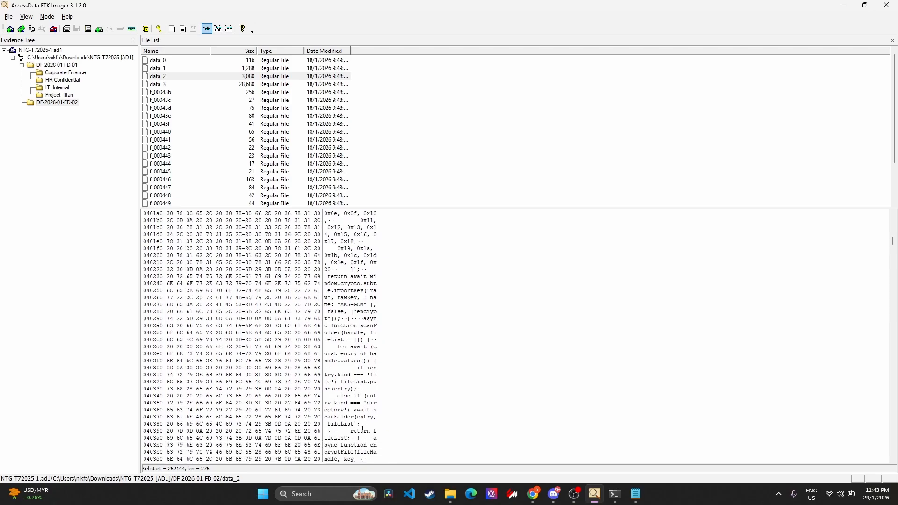
scroll(362, 429, "down", 3)
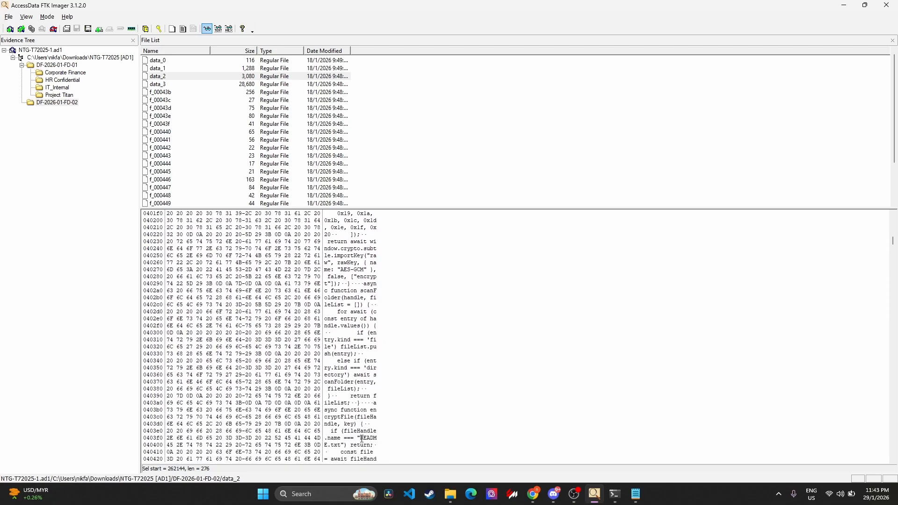
left_click_drag(362, 439, 345, 445)
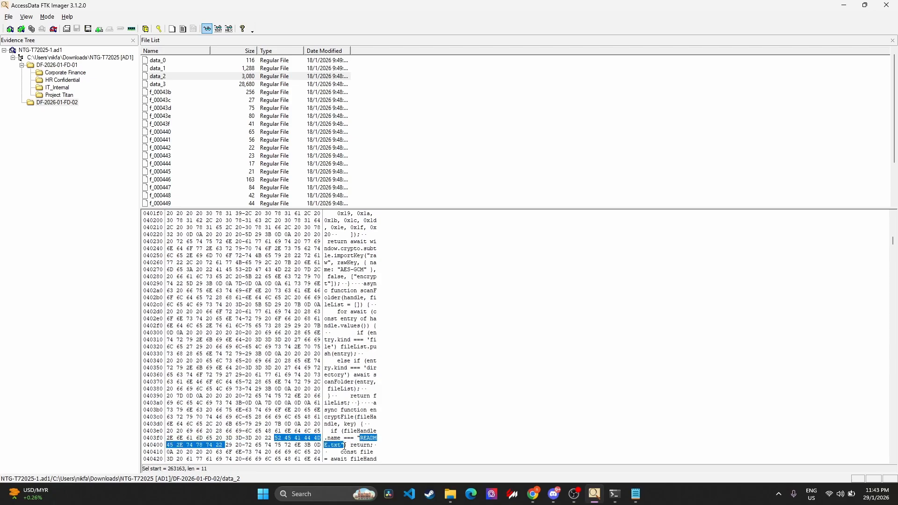
scroll(344, 446, "down", 4)
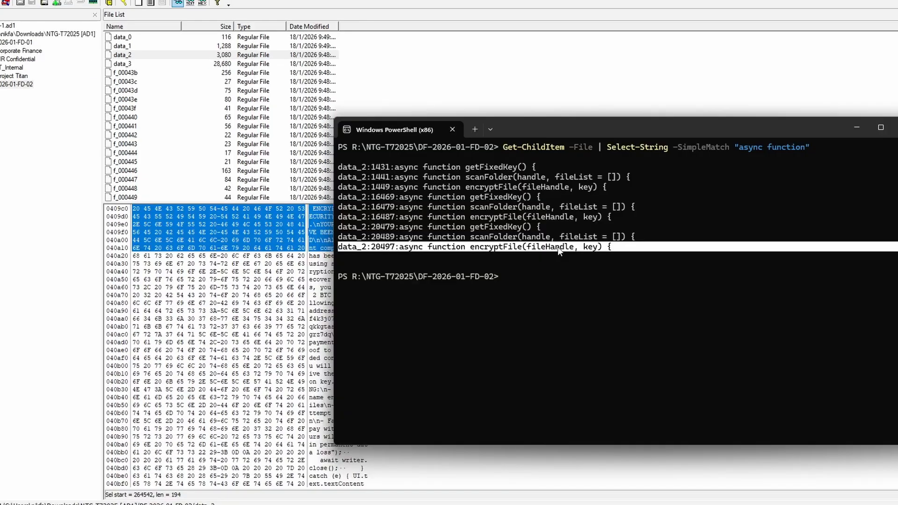
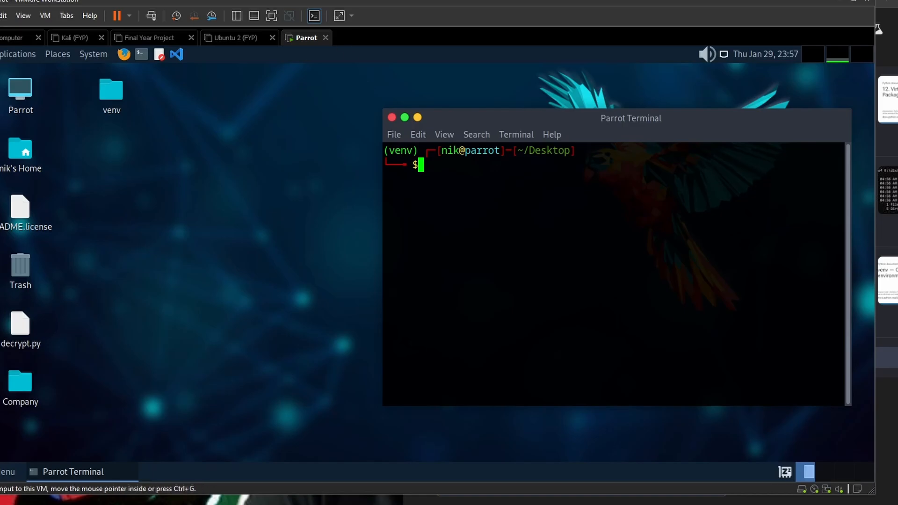
In the Parrot virtual machine, open the Company folder on the desktop and go into its HR confidential subfolder to view the files.
left_click(37, 379)
double_click(29, 381)
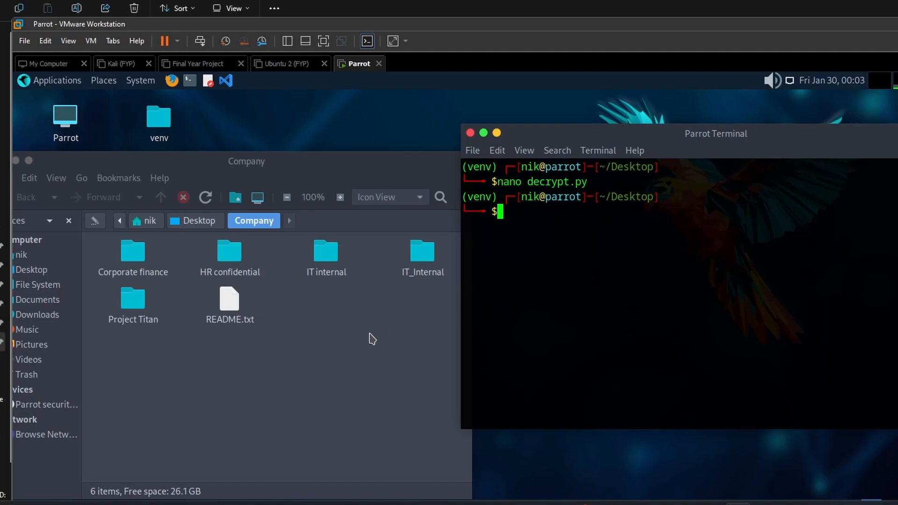
double_click(229, 262)
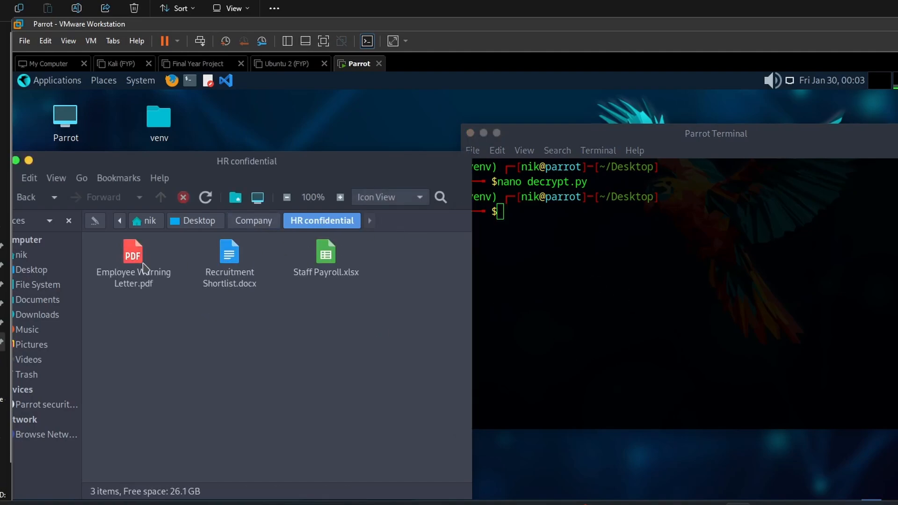
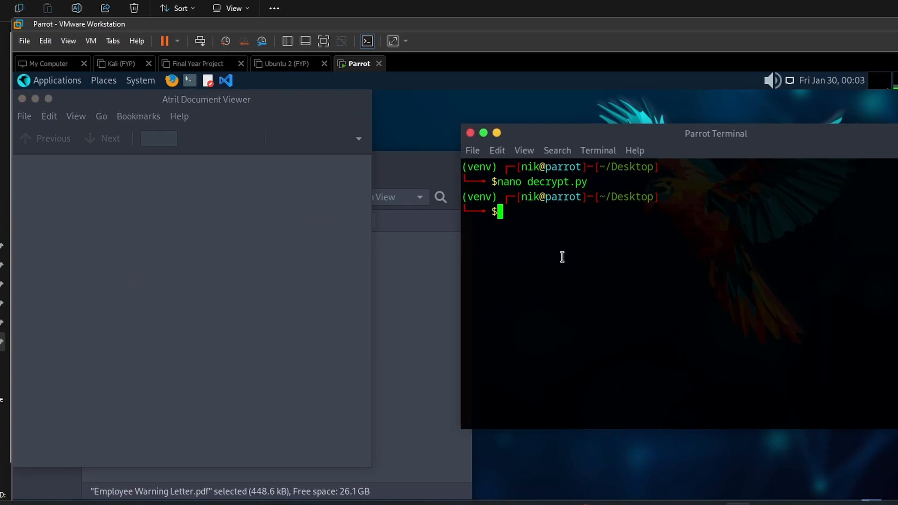
Close the blank Atril document viewer window and recall the nano decrypt.py command at the terminal prompt.
left_click(23, 99)
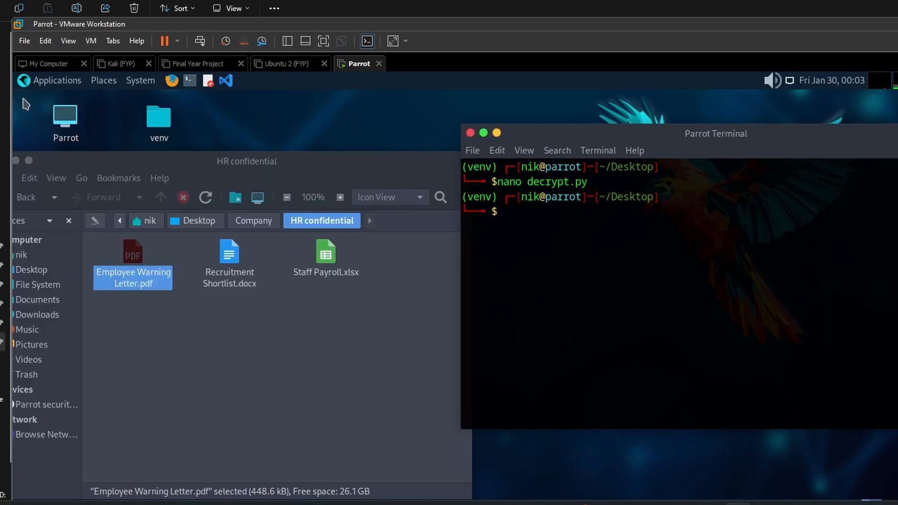
key("Up")
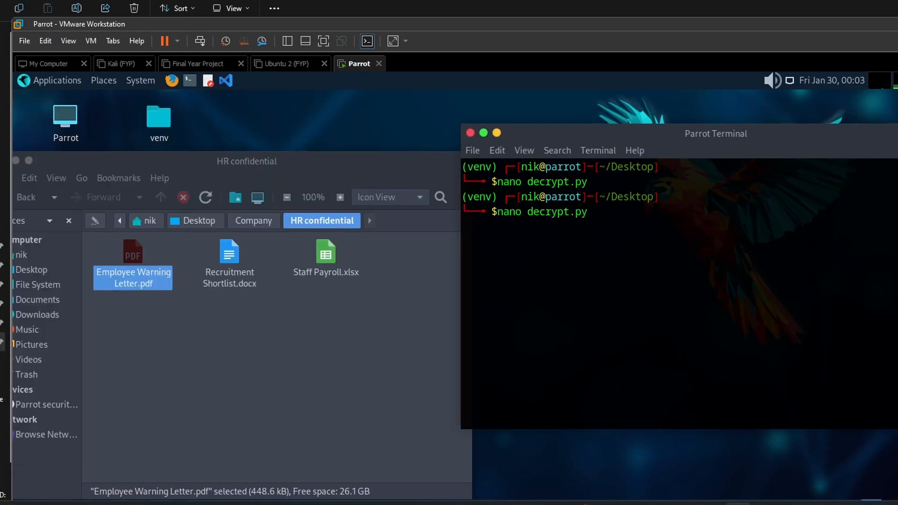
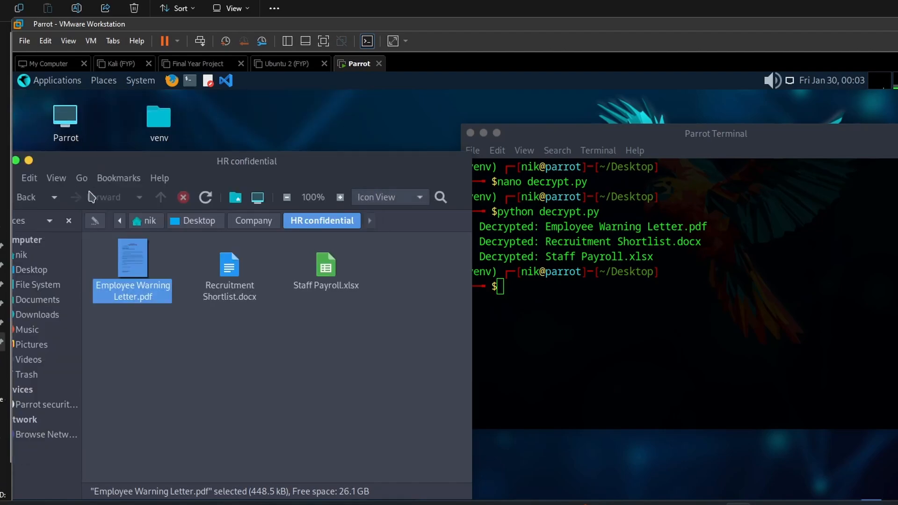
Go back up to the Company folder and open its Corporate finance subfolder to check the files there.
left_click(253, 220)
left_click(146, 265)
double_click(147, 265)
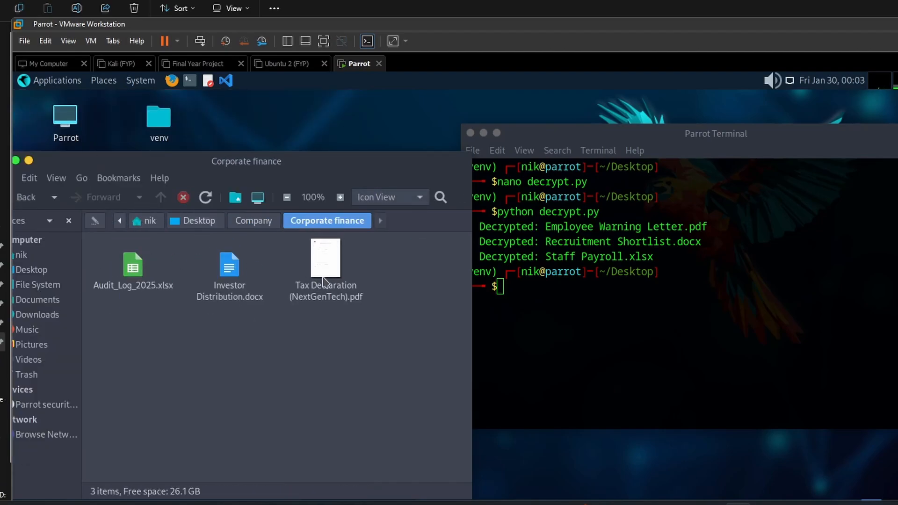
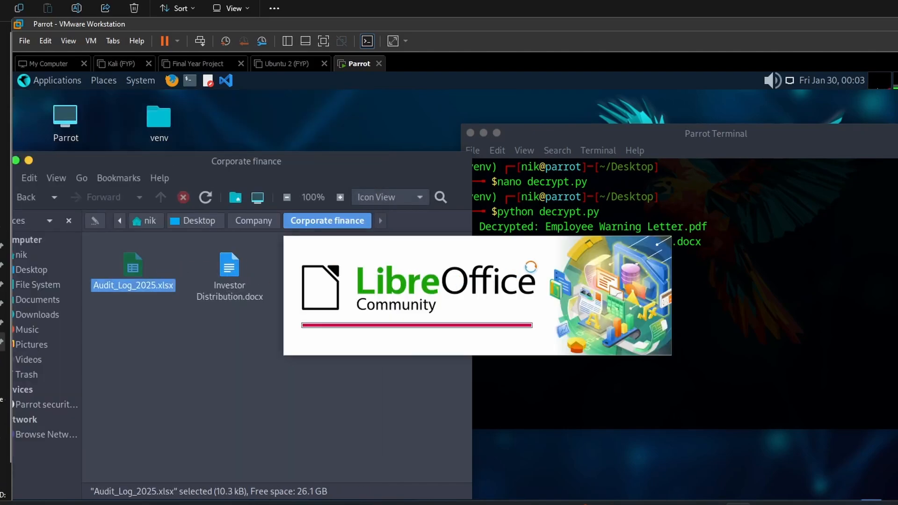
Look through the transaction rows of the decrypted Audit_Log_2025.xlsx down to the last entry to check that the data is readable.
scroll(374, 265, "down", 2)
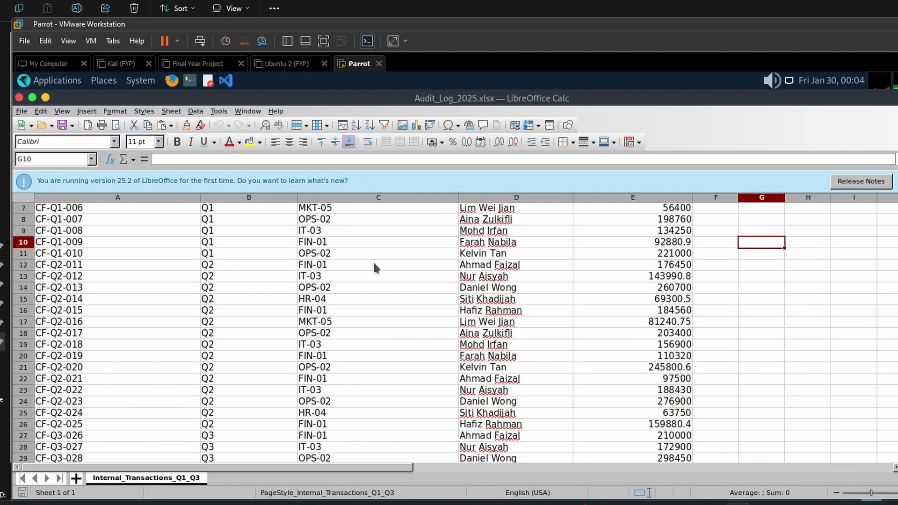
scroll(374, 264, "down", 13)
scroll(374, 264, "up", 15)
scroll(374, 265, "down", 10)
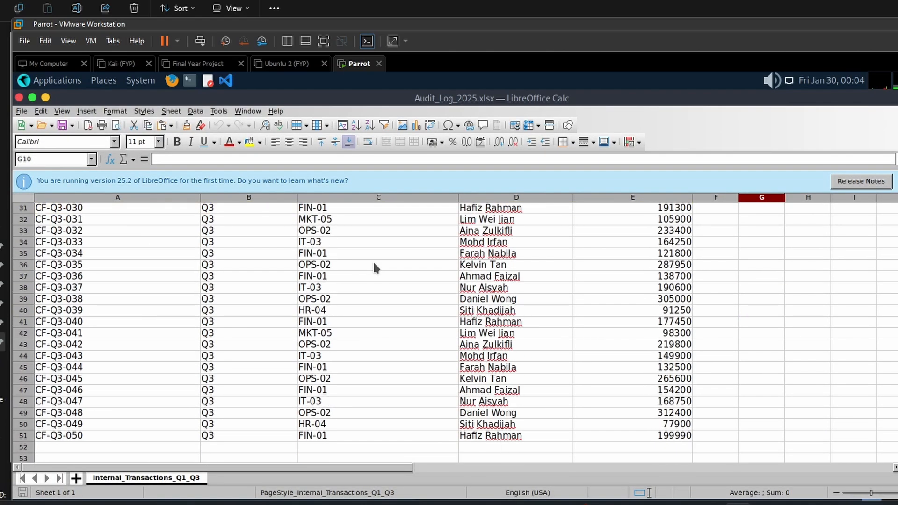
scroll(374, 268, "down", 15)
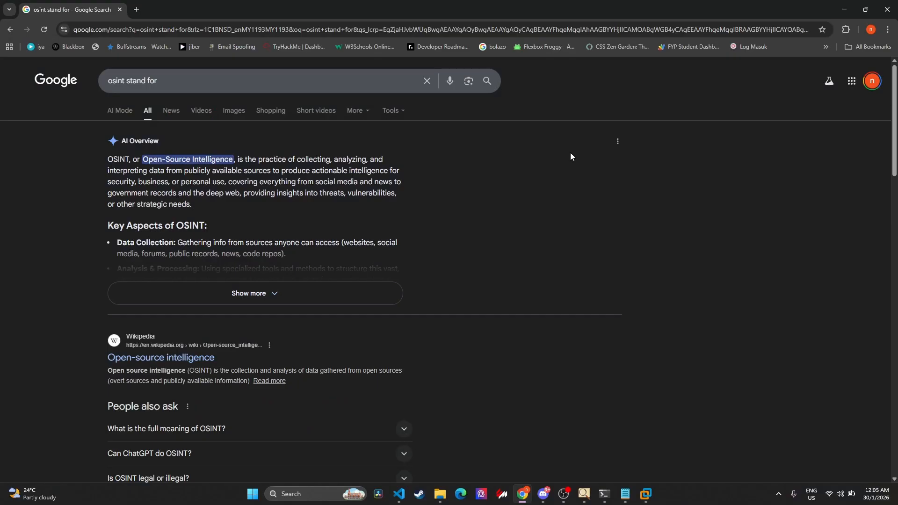
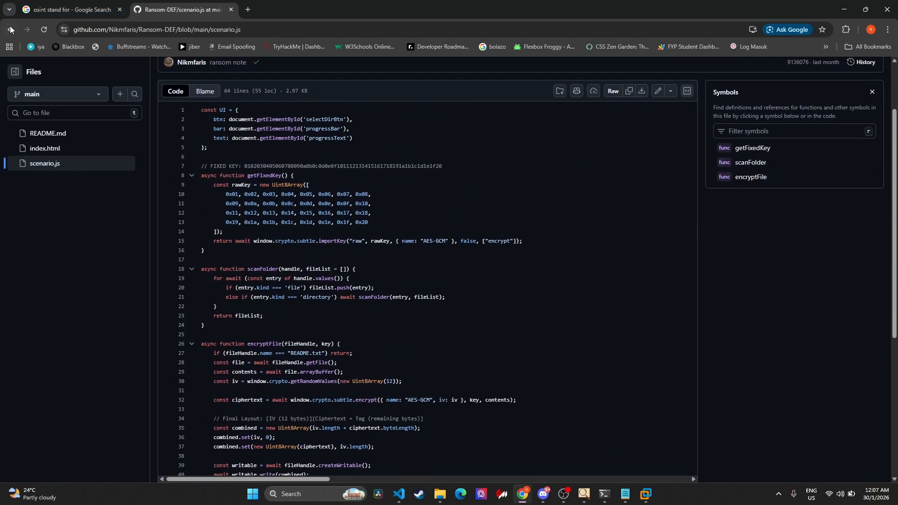
Return from scenario.js to the Ransom-DEF repository's main page and open its github-pages deployment.
left_click(9, 29)
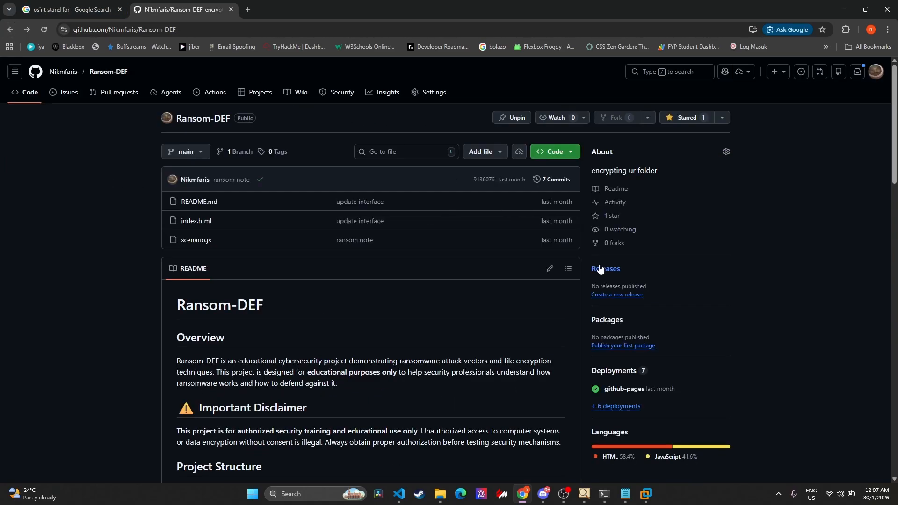
left_click(634, 390)
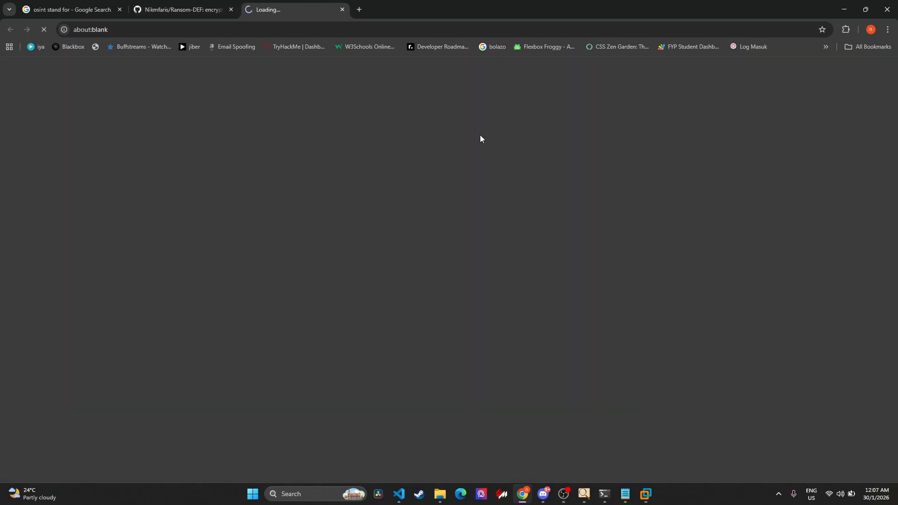
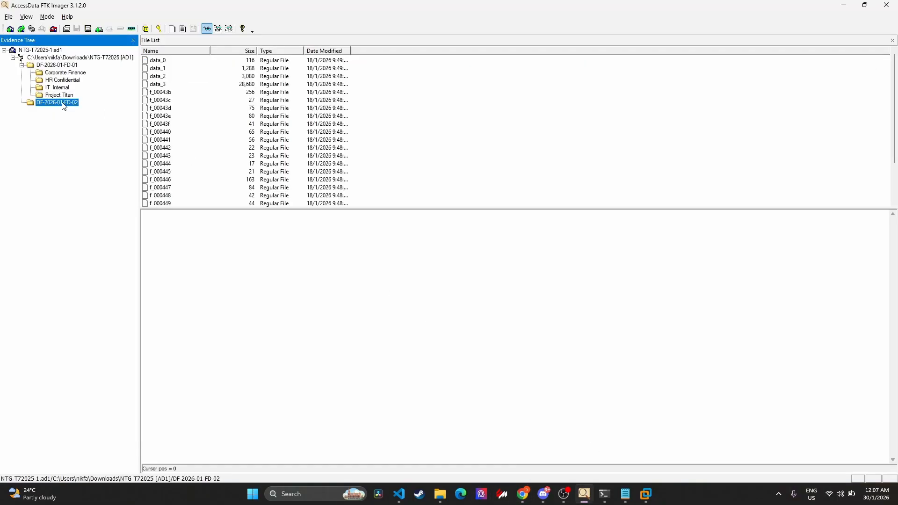
Examine the contents of the HR Confidential folder and the root of the NTG-T72025 evidence image.
left_click(70, 80)
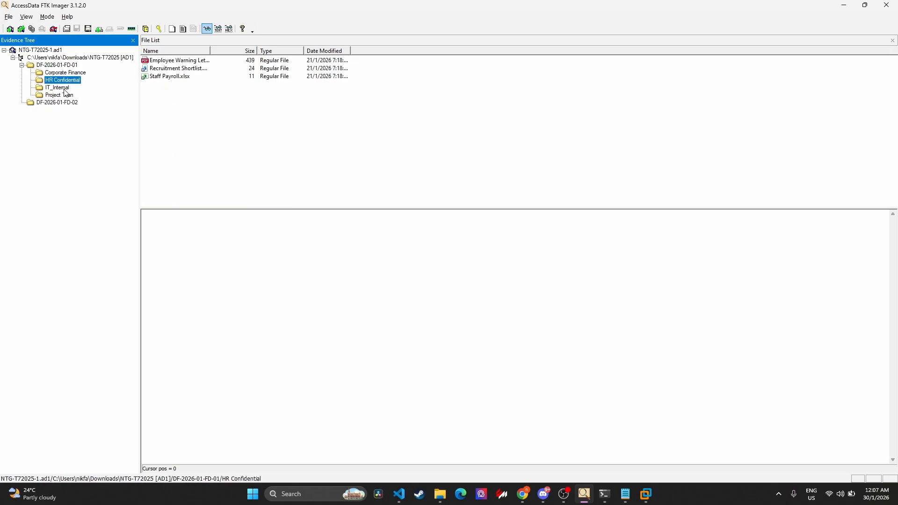
left_click(52, 58)
left_click(158, 84)
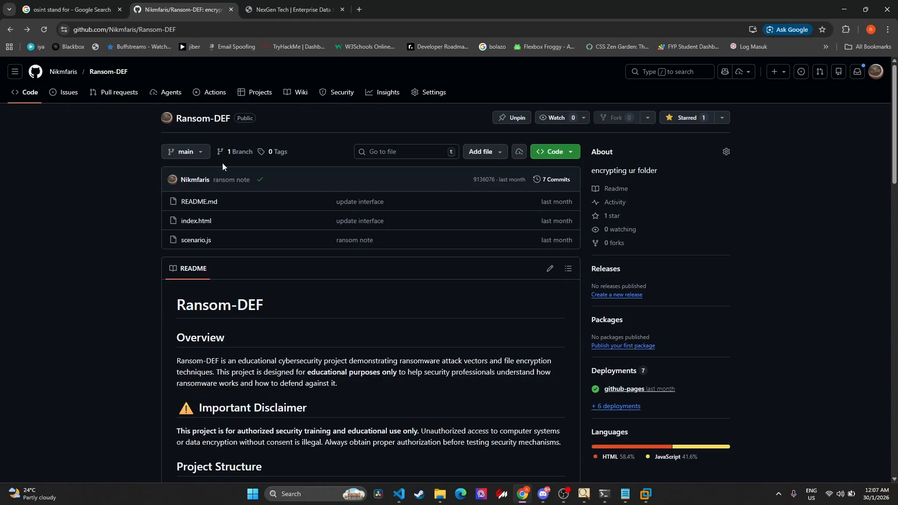
scroll(223, 163, "down", 2)
scroll(222, 162, "up", 2)
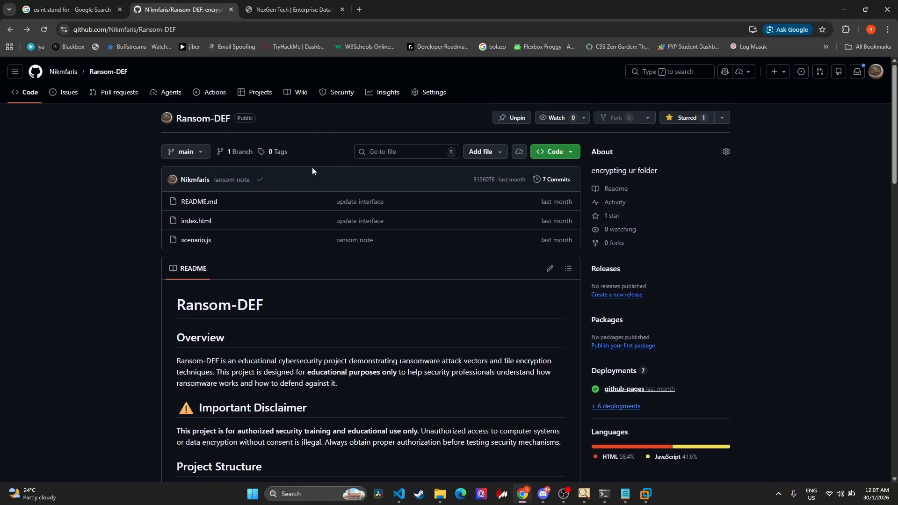